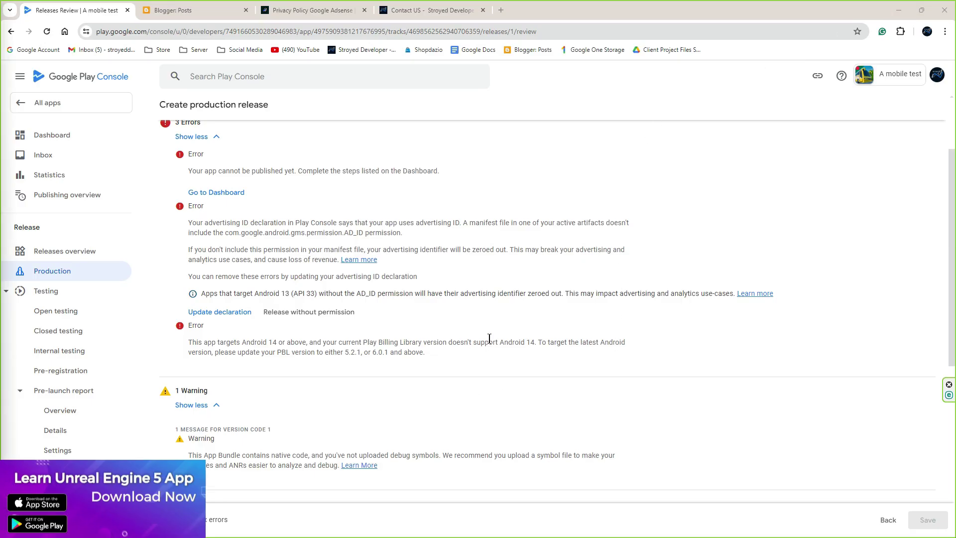
Step: Review the release errors, highlighting the cannot-publish message and the advertising ID declaration error
{"action": "scroll", "coordinate": [502, 332], "scroll_direction": "up", "scroll_amount": 2}
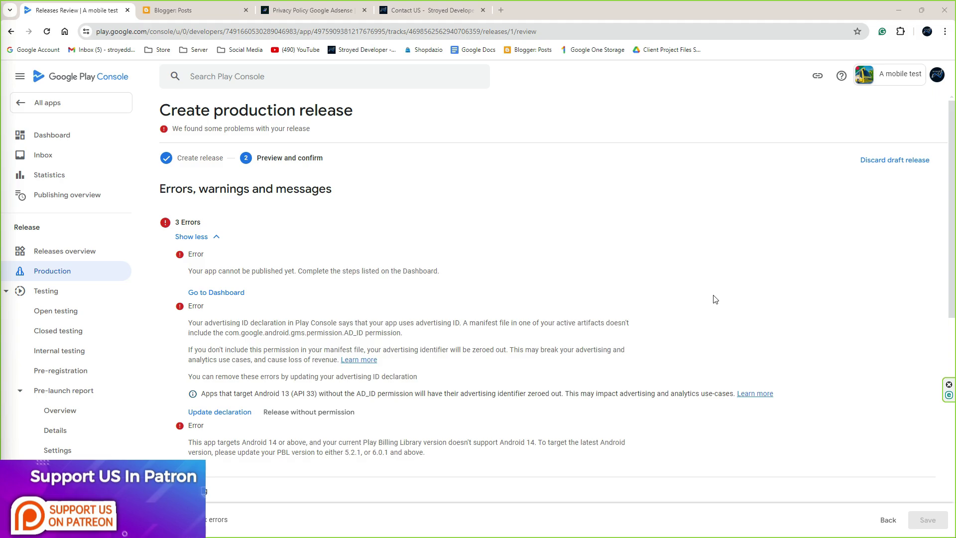
{"action": "scroll", "coordinate": [715, 298], "scroll_direction": "down", "scroll_amount": 3}
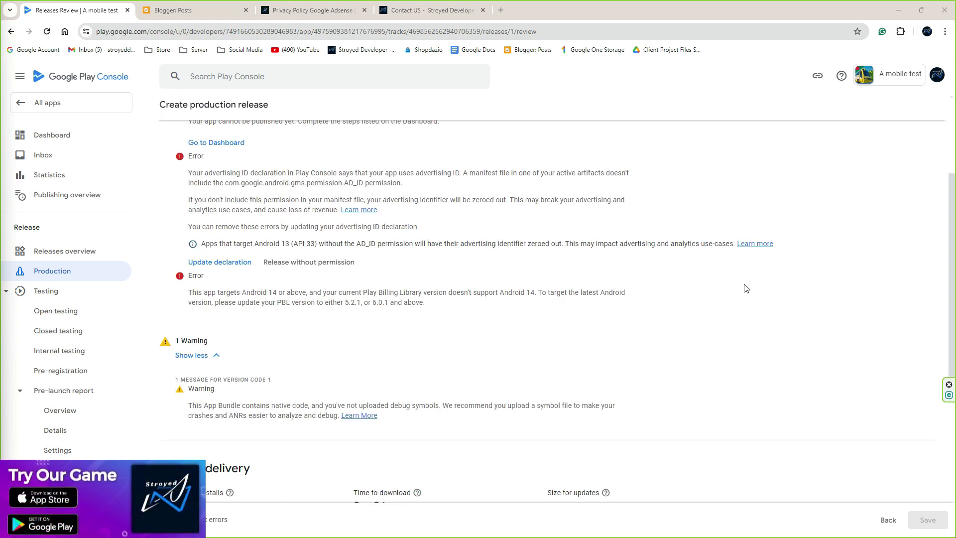
{"action": "scroll", "coordinate": [354, 332], "scroll_direction": "down", "scroll_amount": 5}
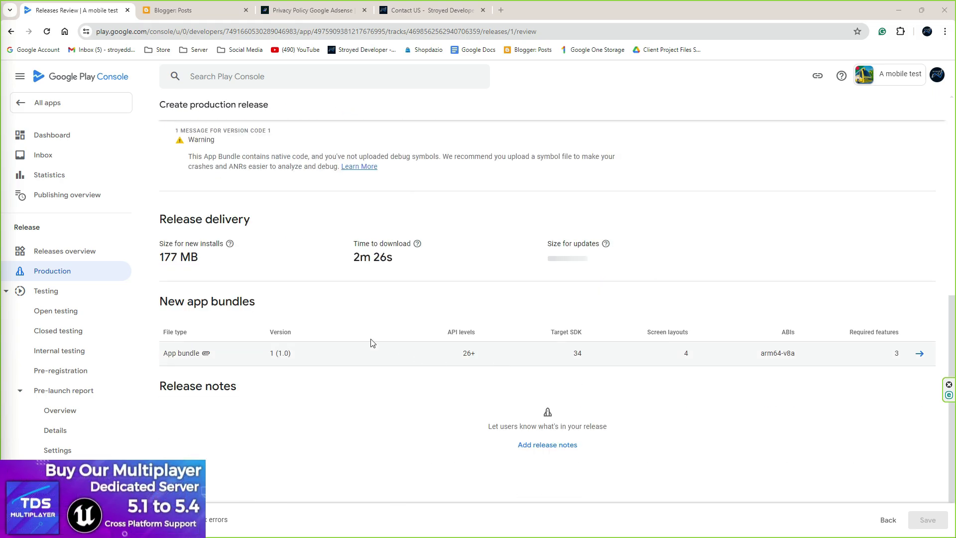
{"action": "scroll", "coordinate": [539, 318], "scroll_direction": "up", "scroll_amount": 8}
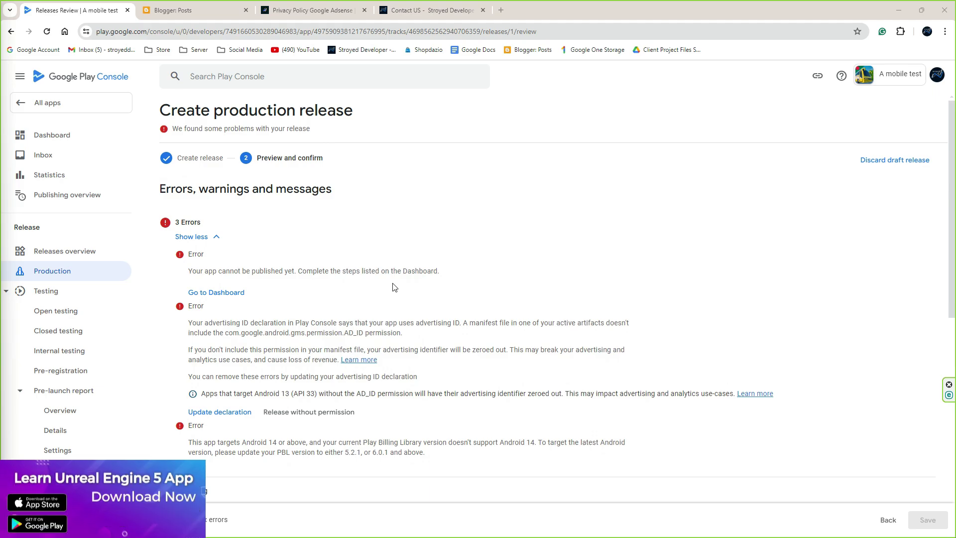
{"action": "left_click_drag", "start_coordinate": [457, 279], "coordinate": [263, 269]}
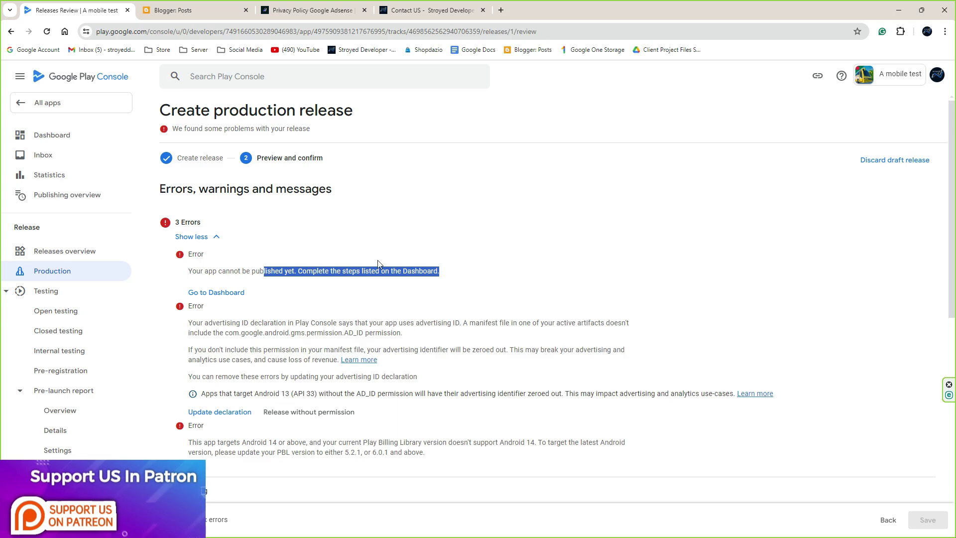
{"action": "scroll", "coordinate": [258, 258], "scroll_direction": "down", "scroll_amount": 2}
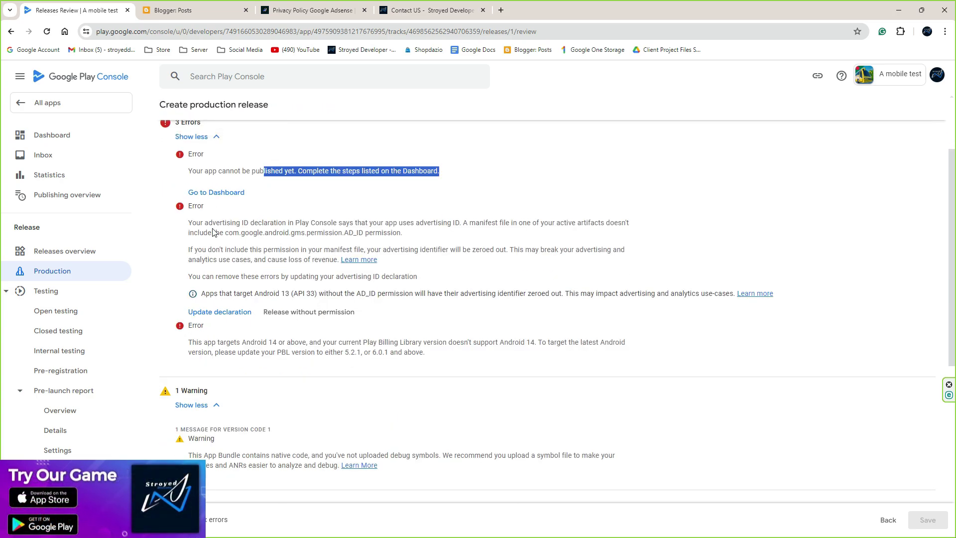
{"action": "left_click_drag", "start_coordinate": [226, 232], "coordinate": [446, 237]}
{"action": "left_click", "coordinate": [446, 237]}
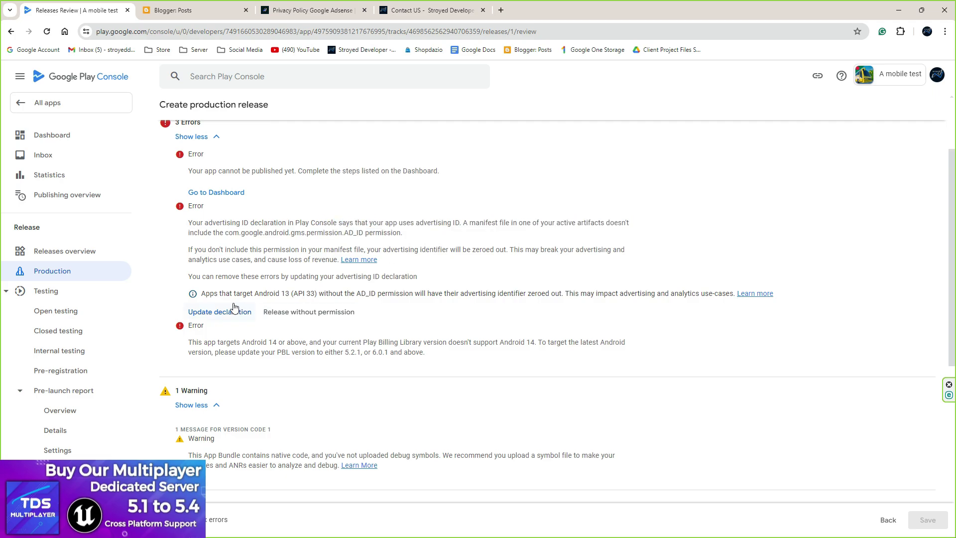
Step: Highlight the error stating Android 14 is not supported, then clear the selection
{"action": "mouse_move", "coordinate": [620, 526]}
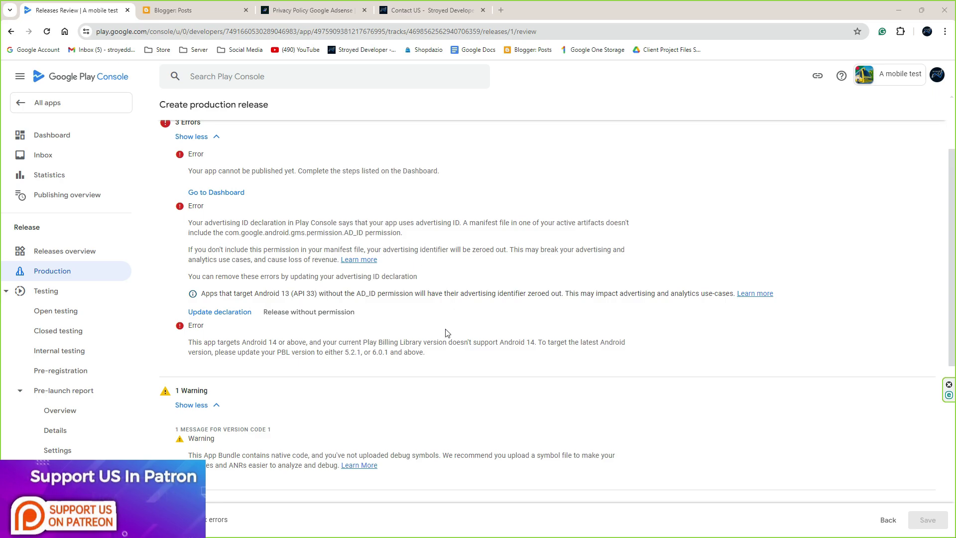
{"action": "scroll", "coordinate": [445, 337], "scroll_direction": "down", "scroll_amount": 1}
{"action": "left_click_drag", "start_coordinate": [226, 292], "coordinate": [379, 292]}
{"action": "left_click", "coordinate": [380, 292]}
{"action": "left_click_drag", "start_coordinate": [550, 293], "coordinate": [446, 292]}
{"action": "left_click", "coordinate": [379, 293]}
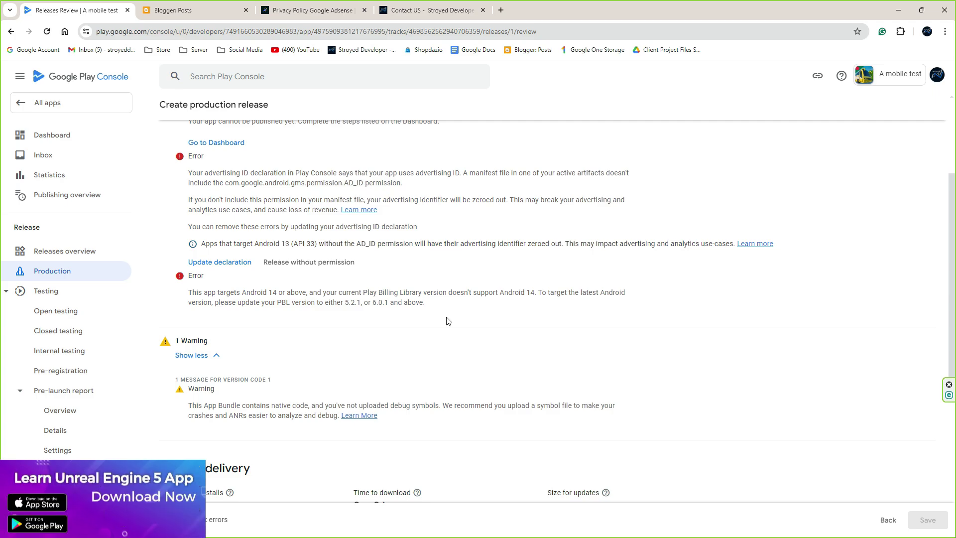
{"action": "scroll", "coordinate": [447, 329], "scroll_direction": "down", "scroll_amount": 2}
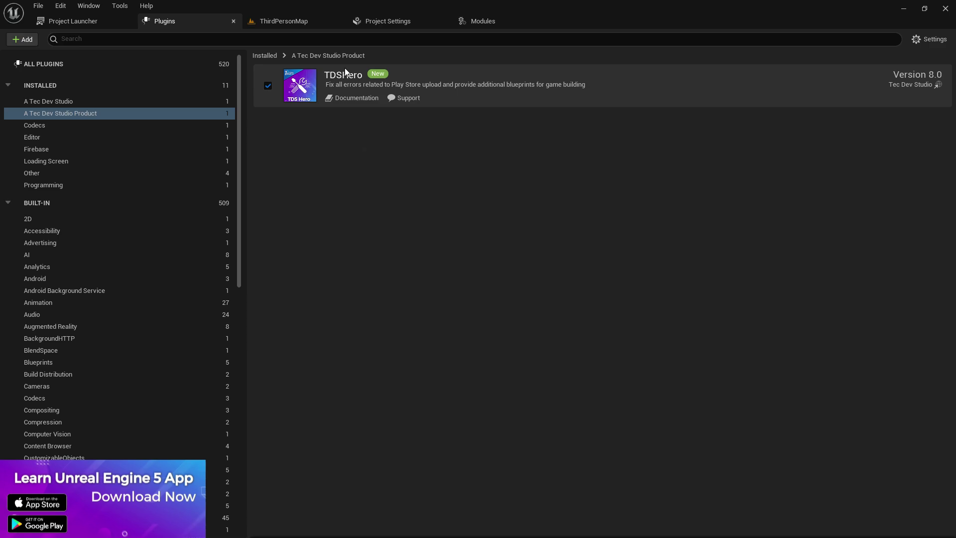
Step: Bring Play Console to the front maximized, check the warnings and save the production release draft
{"action": "key", "text": "alt+Tab"}
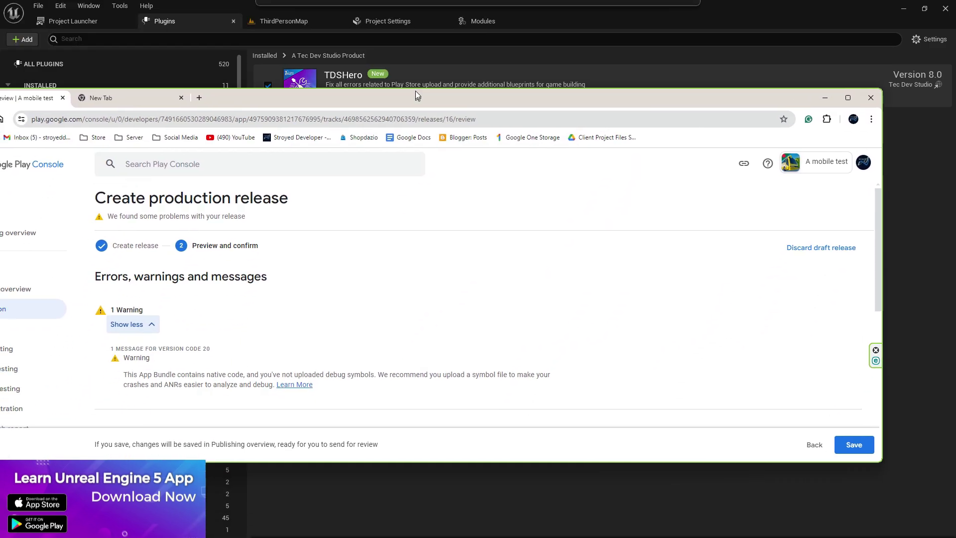
{"action": "left_click", "coordinate": [850, 92]}
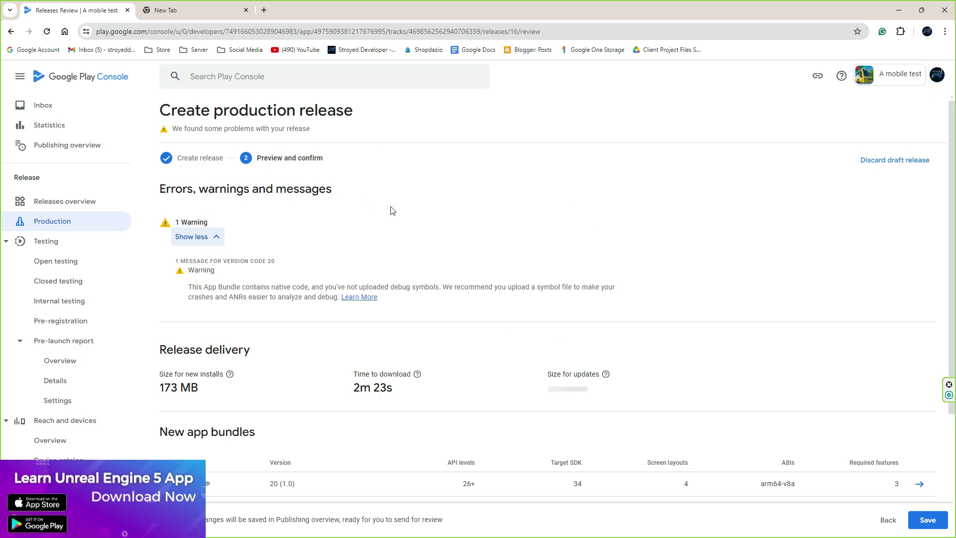
{"action": "scroll", "coordinate": [391, 210], "scroll_direction": "down", "scroll_amount": 2}
{"action": "scroll", "coordinate": [390, 210], "scroll_direction": "up", "scroll_amount": 2}
{"action": "left_click", "coordinate": [926, 520]}
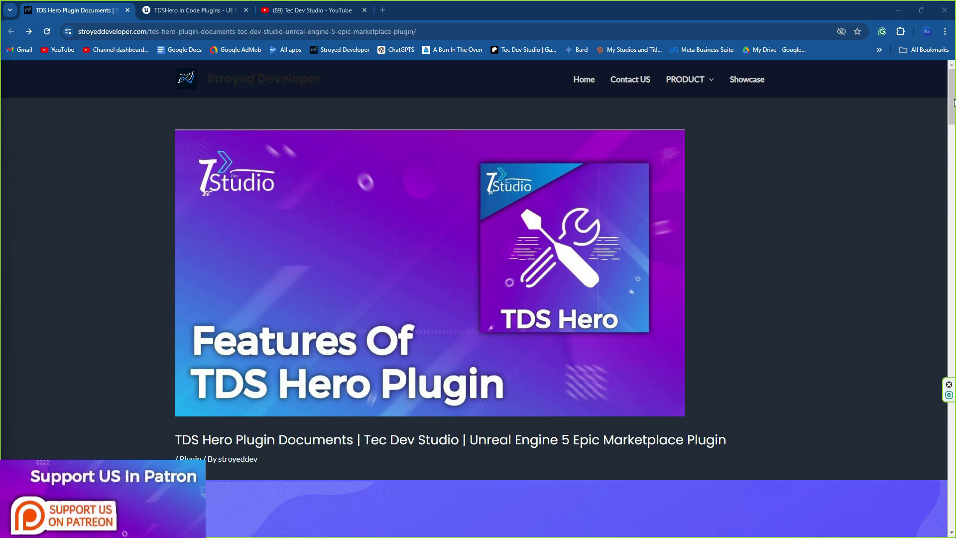
Step: Scroll the TDS Hero Plugin Documents page through its features, All Blueprints and video sections
{"action": "scroll", "coordinate": [954, 120], "scroll_direction": "down", "scroll_amount": 3}
{"action": "left_click_drag", "start_coordinate": [953, 120], "coordinate": [954, 147]}
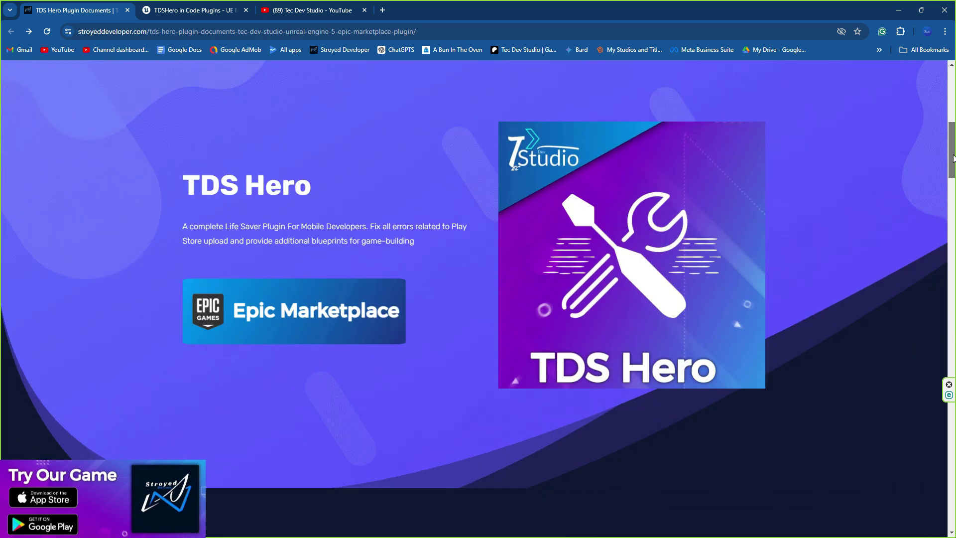
{"action": "left_click_drag", "start_coordinate": [953, 147], "coordinate": [953, 283]}
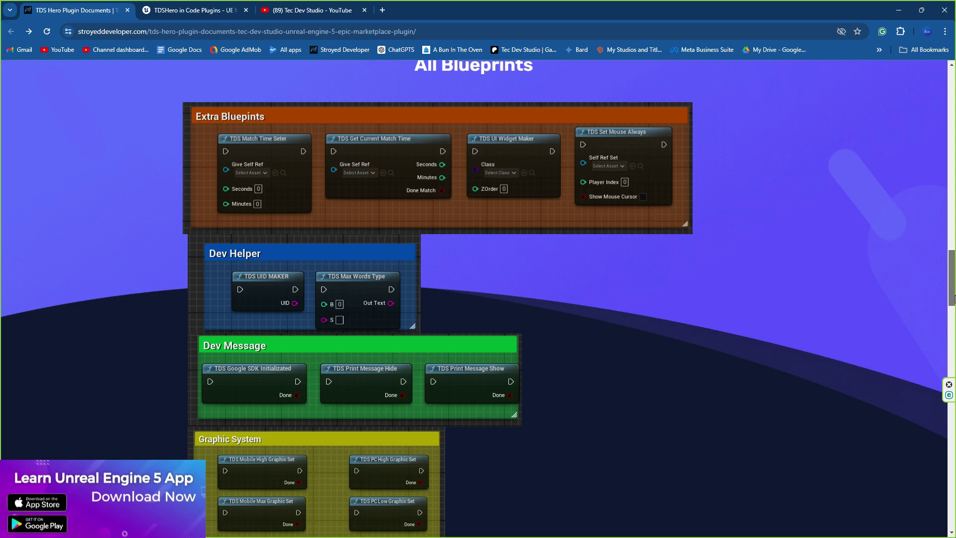
{"action": "left_click", "coordinate": [950, 357]}
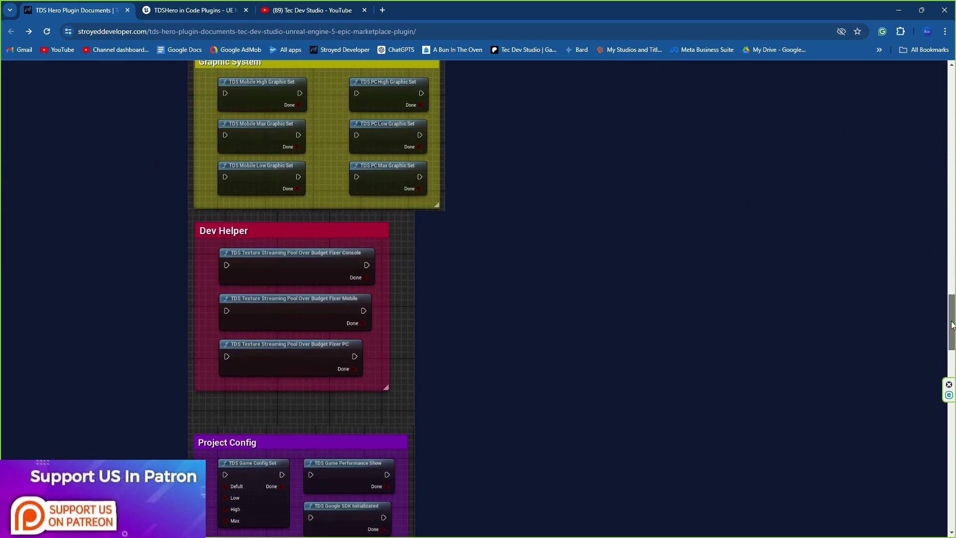
{"action": "left_click_drag", "start_coordinate": [950, 356], "coordinate": [924, 356]}
{"action": "scroll", "coordinate": [435, 339], "scroll_direction": "down", "scroll_amount": 9}
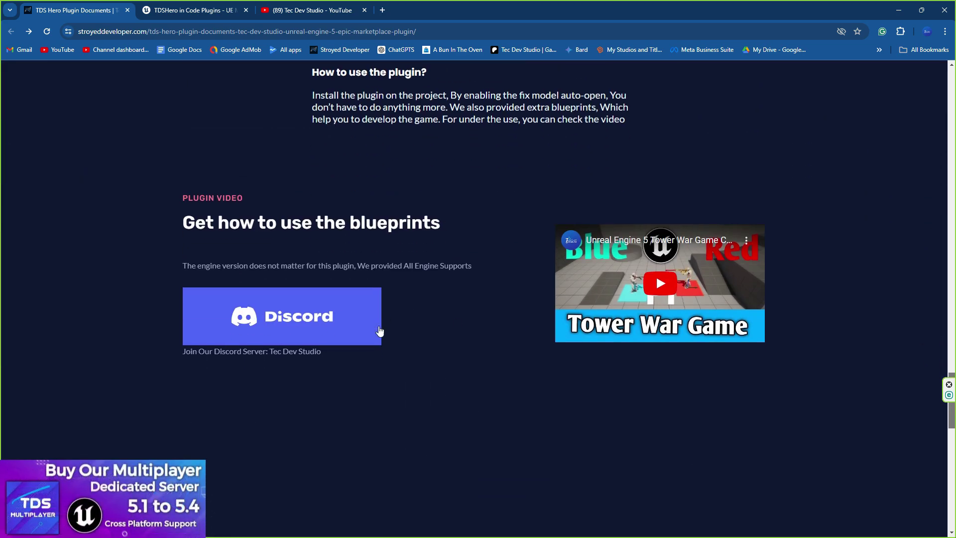
{"action": "left_click_drag", "start_coordinate": [952, 425], "coordinate": [946, 120]}
{"action": "scroll", "coordinate": [728, 247], "scroll_direction": "down", "scroll_amount": 15}
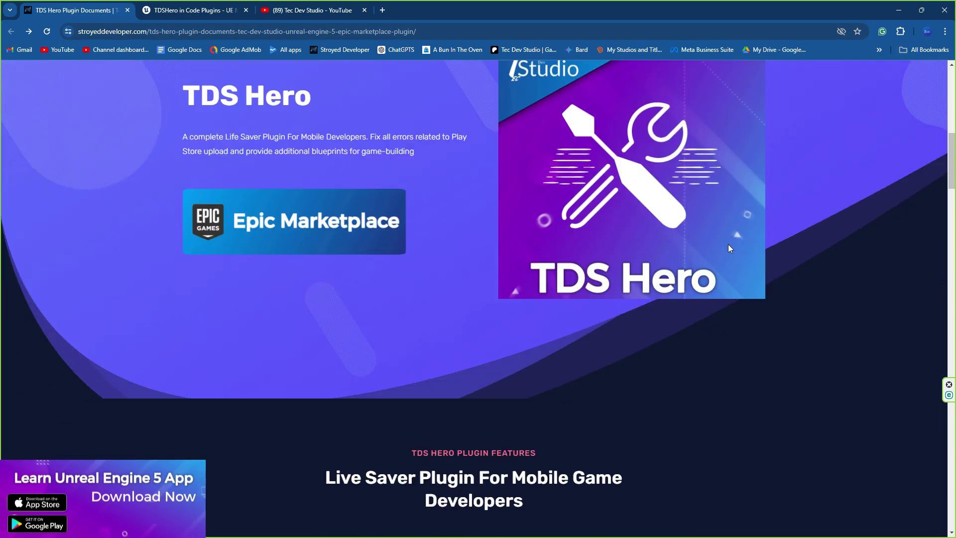
{"action": "scroll", "coordinate": [711, 243], "scroll_direction": "down", "scroll_amount": 1}
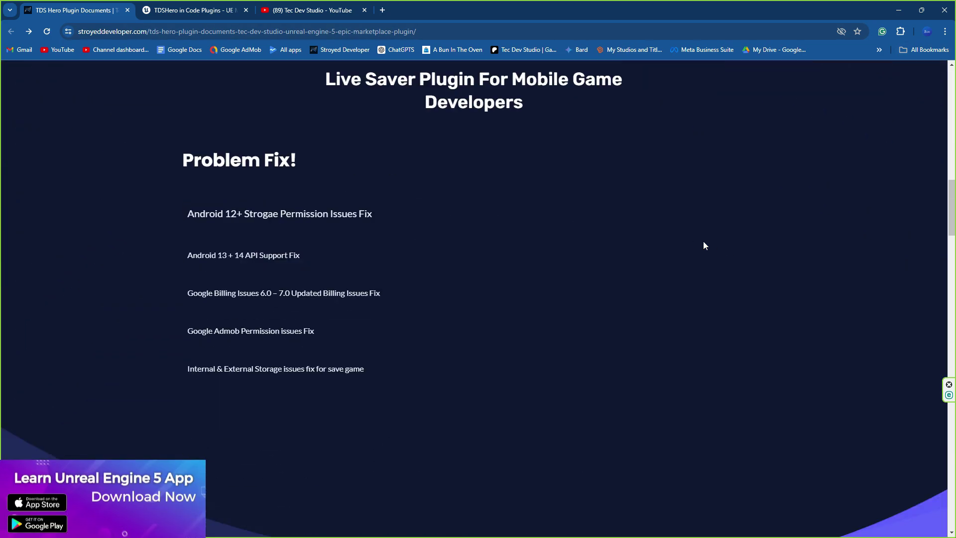
{"action": "scroll", "coordinate": [366, 255], "scroll_direction": "up", "scroll_amount": 2}
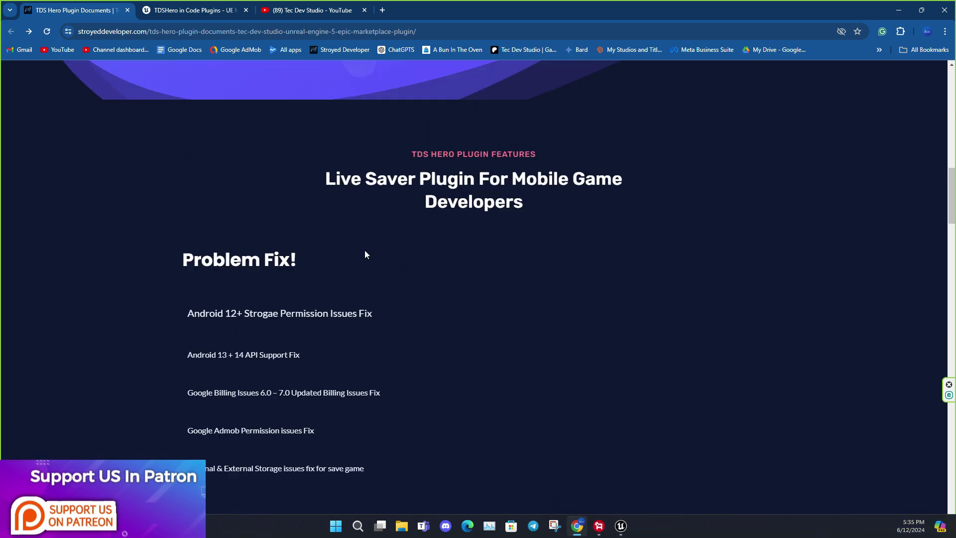
{"action": "scroll", "coordinate": [366, 254], "scroll_direction": "up", "scroll_amount": 12}
Step: Open the Epic Marketplace banner link in a new tab and view the TDSHero page (UE 5.1–5.4)
{"action": "scroll", "coordinate": [294, 438], "scroll_direction": "down", "scroll_amount": 3}
{"action": "right_click", "coordinate": [290, 450]}
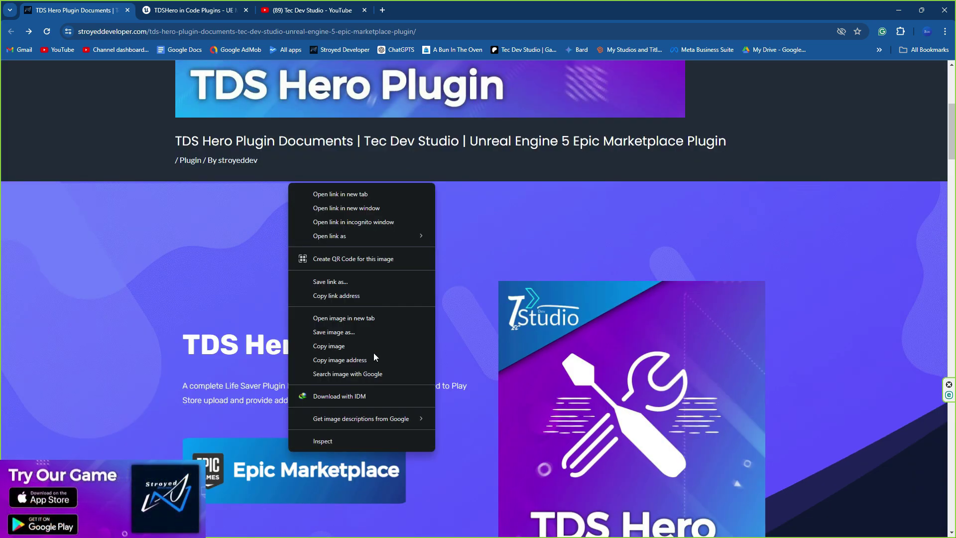
{"action": "left_click", "coordinate": [359, 191]}
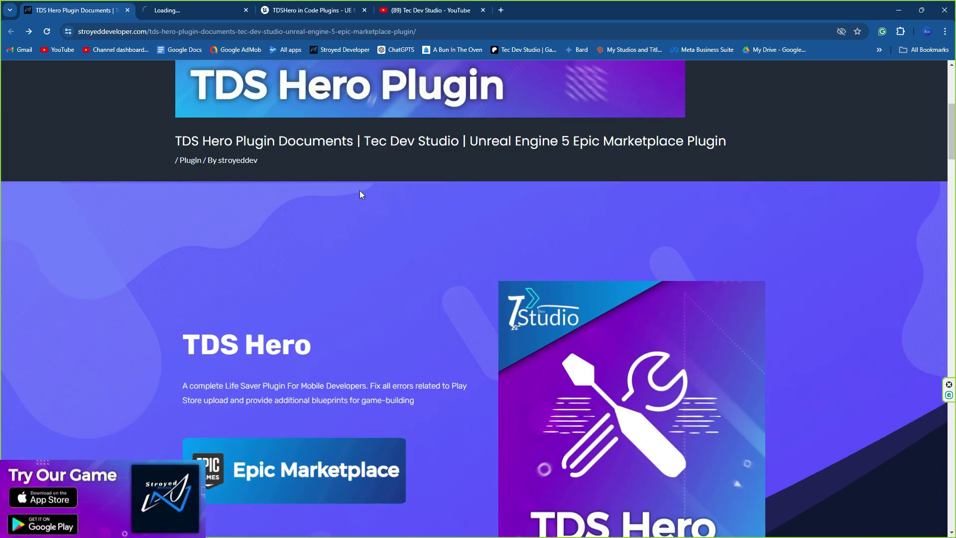
{"action": "left_click", "coordinate": [223, 4]}
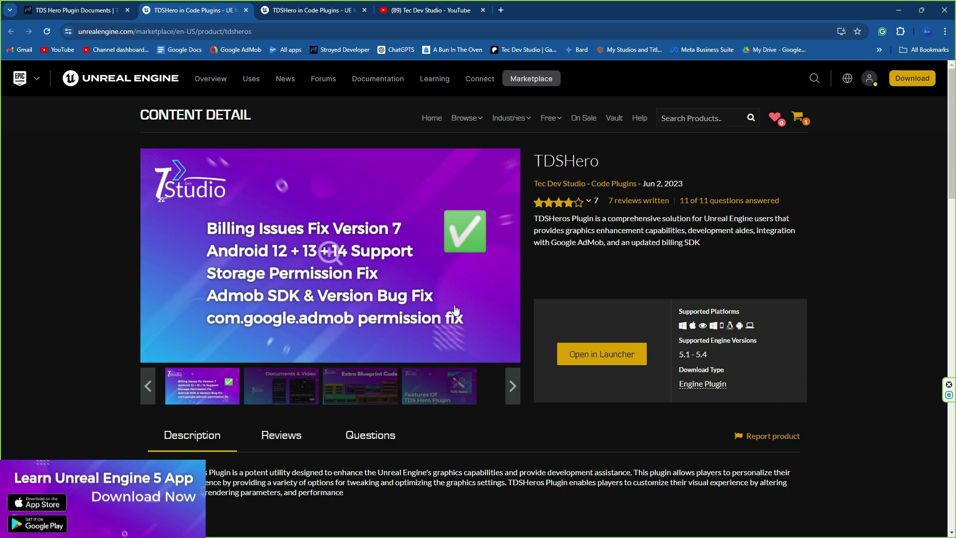
{"action": "scroll", "coordinate": [451, 309], "scroll_direction": "down", "scroll_amount": 5}
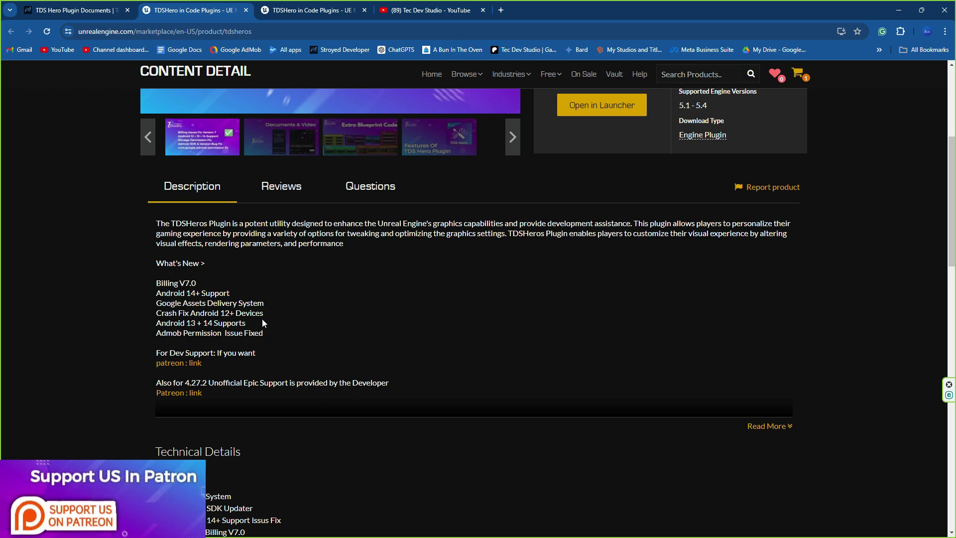
{"action": "scroll", "coordinate": [693, 348], "scroll_direction": "up", "scroll_amount": 4}
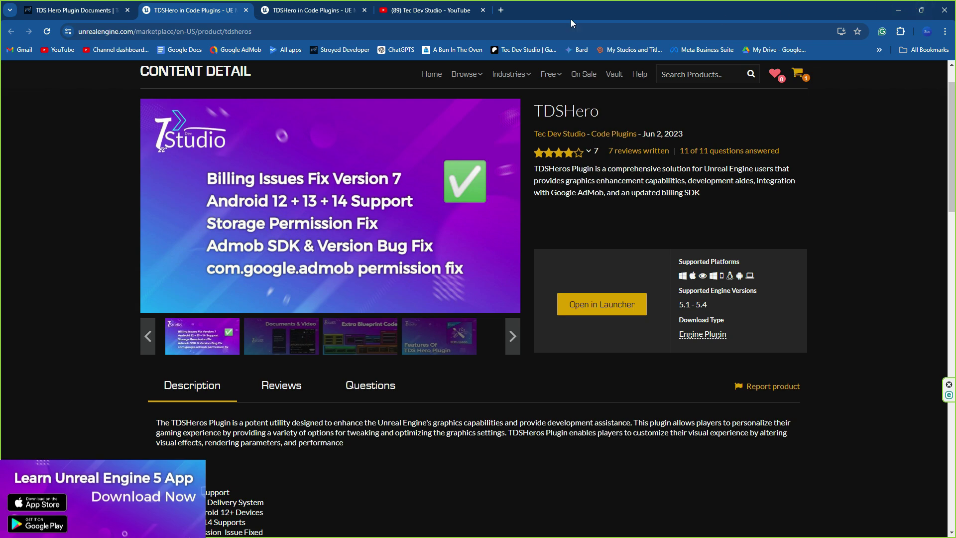
{"action": "left_click", "coordinate": [106, 11]}
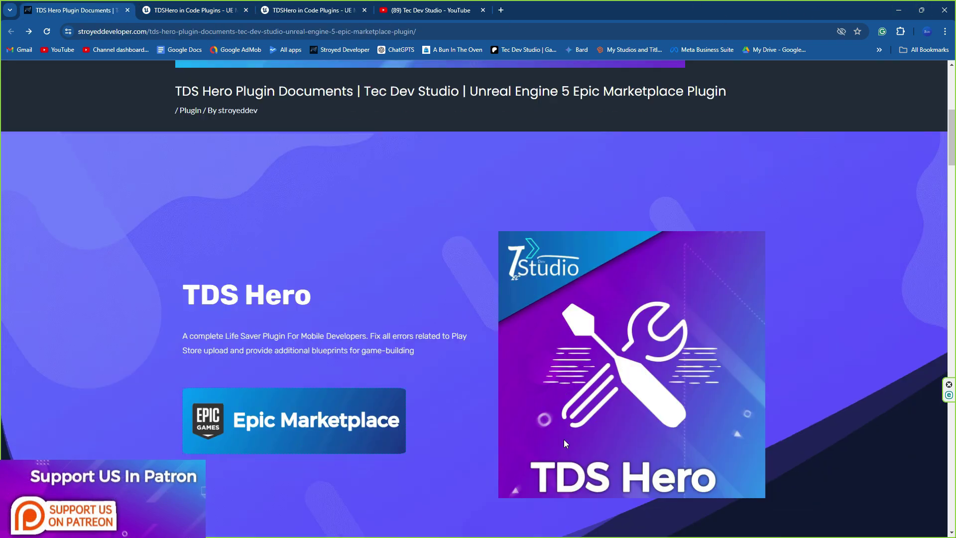
{"action": "scroll", "coordinate": [558, 443], "scroll_direction": "down", "scroll_amount": 10}
{"action": "scroll", "coordinate": [518, 428], "scroll_direction": "down", "scroll_amount": 4}
{"action": "scroll", "coordinate": [544, 412], "scroll_direction": "up", "scroll_amount": 3}
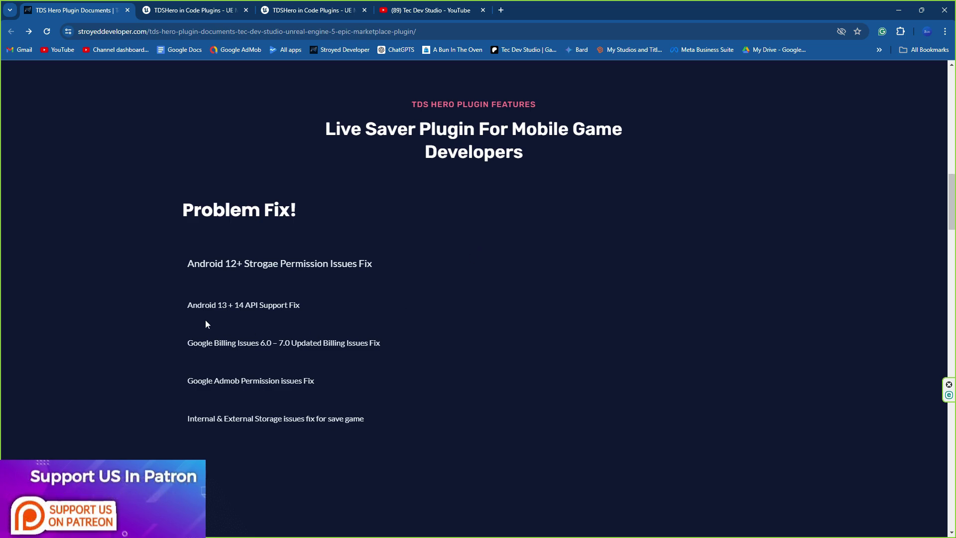
{"action": "left_click_drag", "start_coordinate": [215, 304], "coordinate": [262, 305]}
{"action": "left_click", "coordinate": [318, 308]}
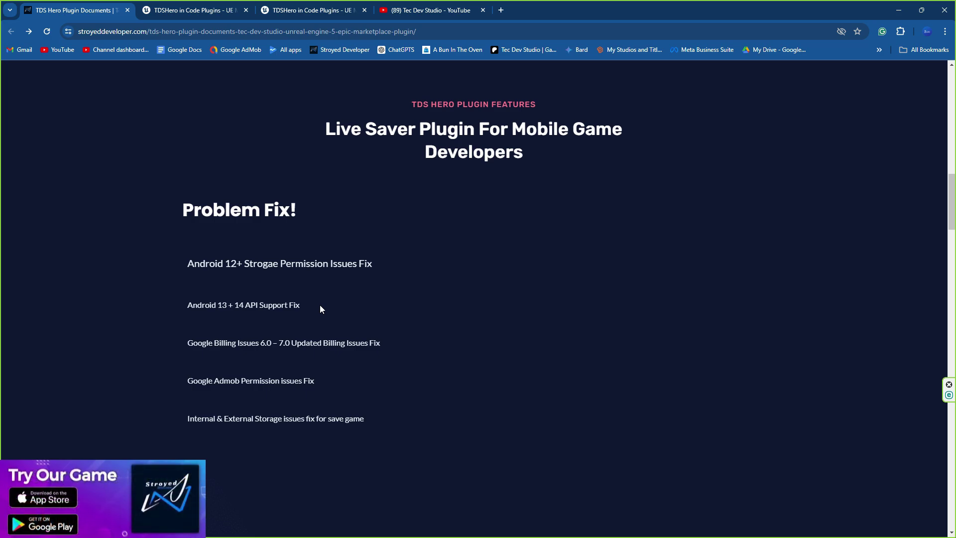
Step: Scroll the All Blueprints reference down to the Graphic System mobile and PC high/max/low nodes
{"action": "scroll", "coordinate": [447, 336], "scroll_direction": "down", "scroll_amount": 12}
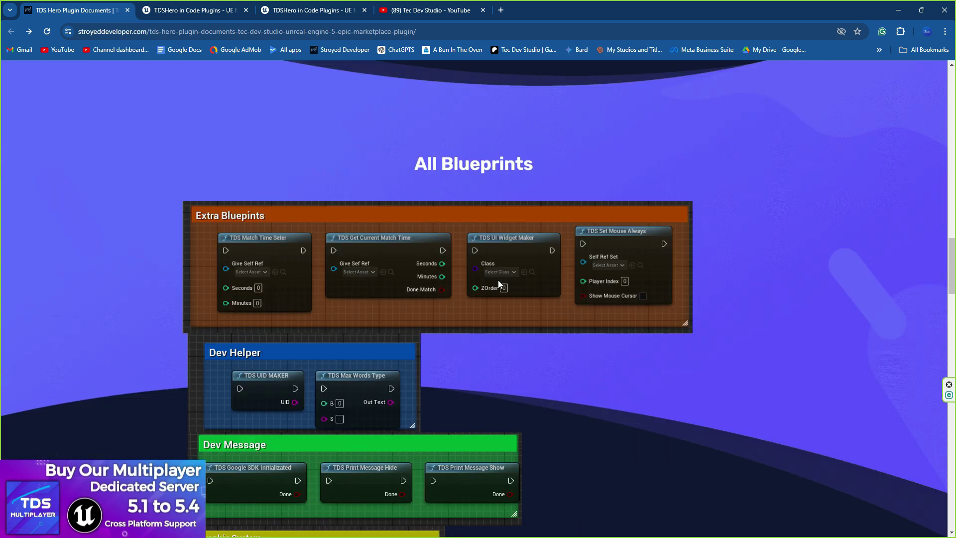
{"action": "scroll", "coordinate": [495, 277], "scroll_direction": "down", "scroll_amount": 2}
{"action": "scroll", "coordinate": [524, 213], "scroll_direction": "up", "scroll_amount": 1}
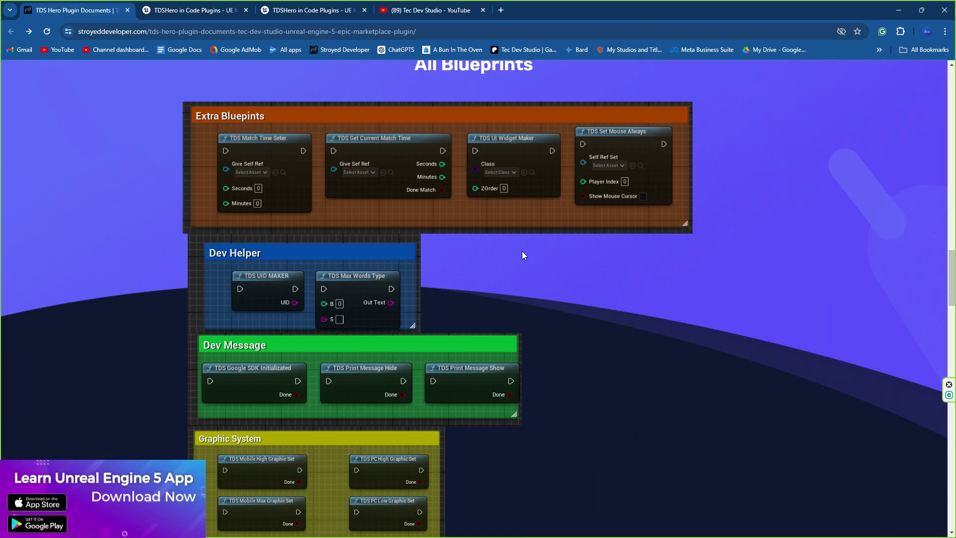
{"action": "scroll", "coordinate": [531, 249], "scroll_direction": "up", "scroll_amount": 1}
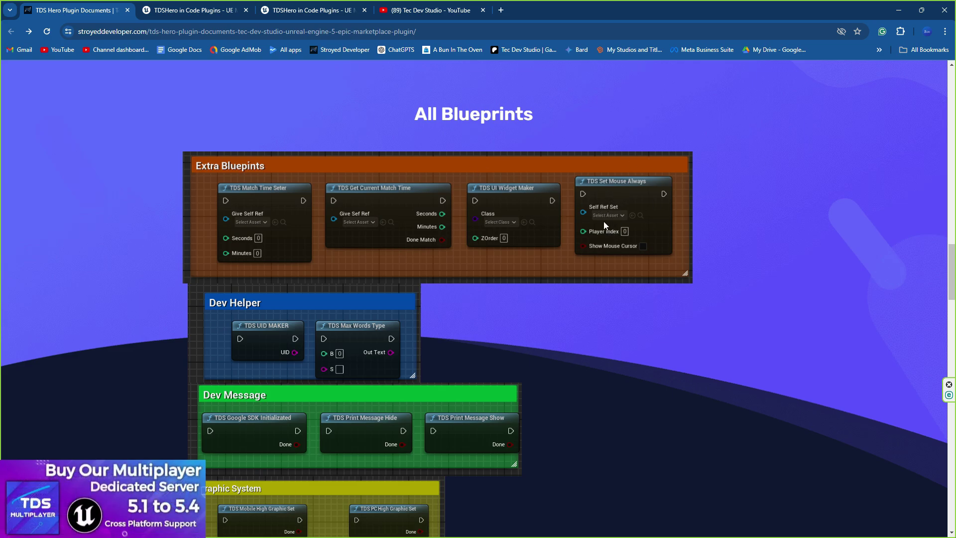
{"action": "scroll", "coordinate": [541, 337], "scroll_direction": "down", "scroll_amount": 1}
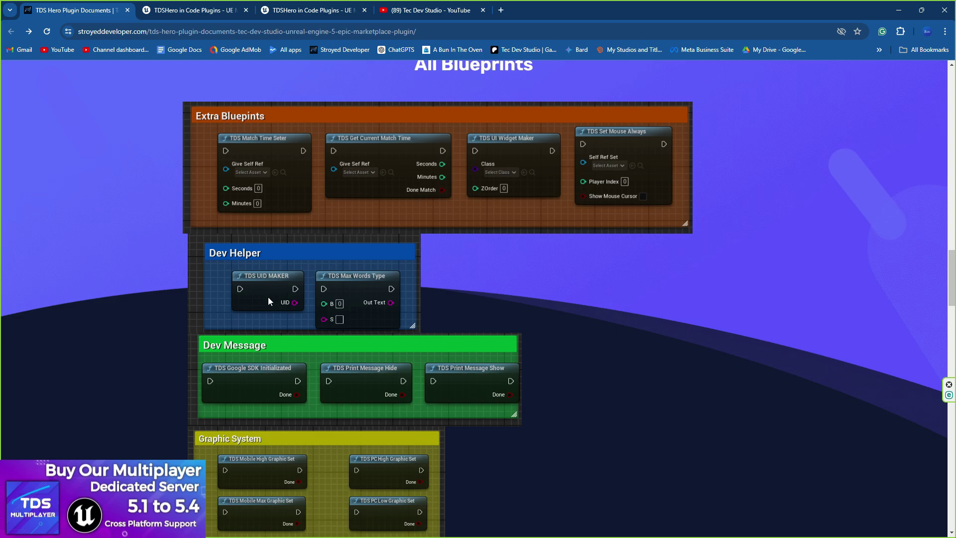
{"action": "scroll", "coordinate": [268, 297], "scroll_direction": "down", "scroll_amount": 2}
{"action": "scroll", "coordinate": [259, 247], "scroll_direction": "up", "scroll_amount": 2}
{"action": "scroll", "coordinate": [422, 303], "scroll_direction": "down", "scroll_amount": 2}
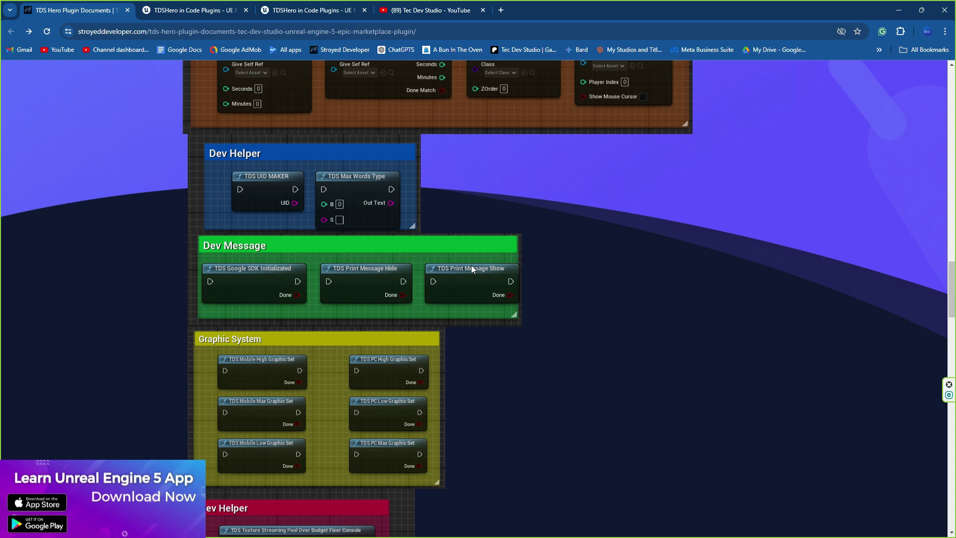
{"action": "scroll", "coordinate": [468, 269], "scroll_direction": "down", "scroll_amount": 2}
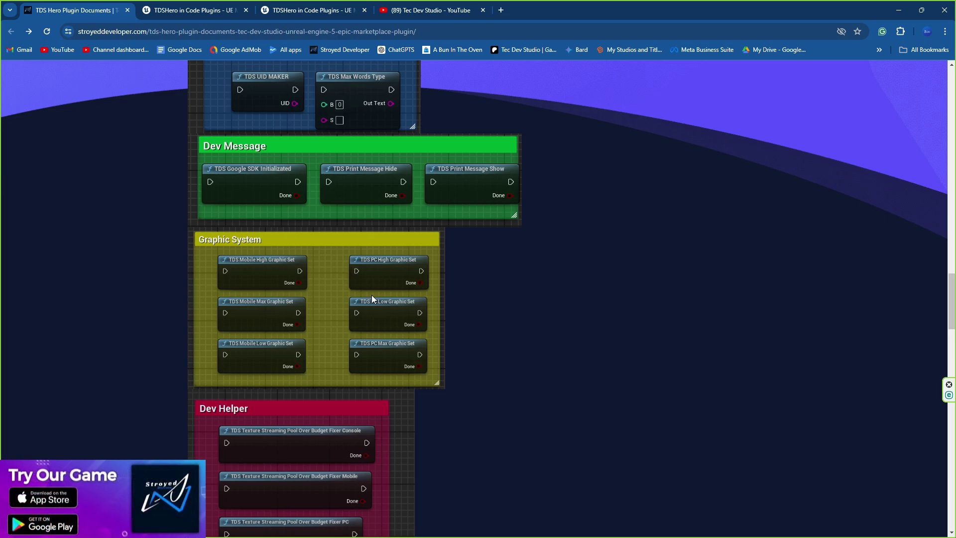
Step: Scroll past the Dev Helper texture-streaming fixer nodes to Project Config's Game Config Set
{"action": "scroll", "coordinate": [383, 342], "scroll_direction": "down", "scroll_amount": 2}
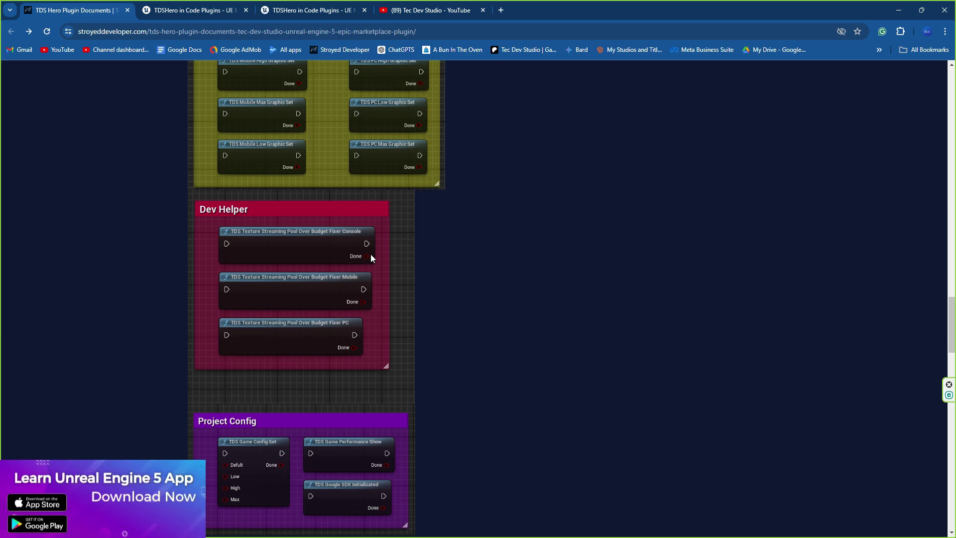
{"action": "scroll", "coordinate": [413, 284], "scroll_direction": "down", "scroll_amount": 2}
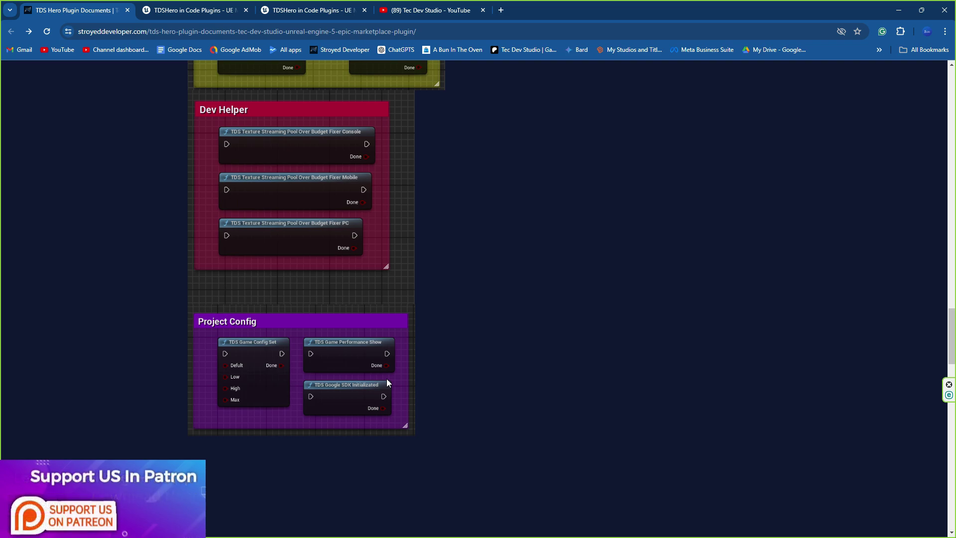
Step: Open the Tec Dev Studio Discord invite, then return to the docs at the Tec Dev Studio banner
{"action": "scroll", "coordinate": [420, 360], "scroll_direction": "down", "scroll_amount": 3}
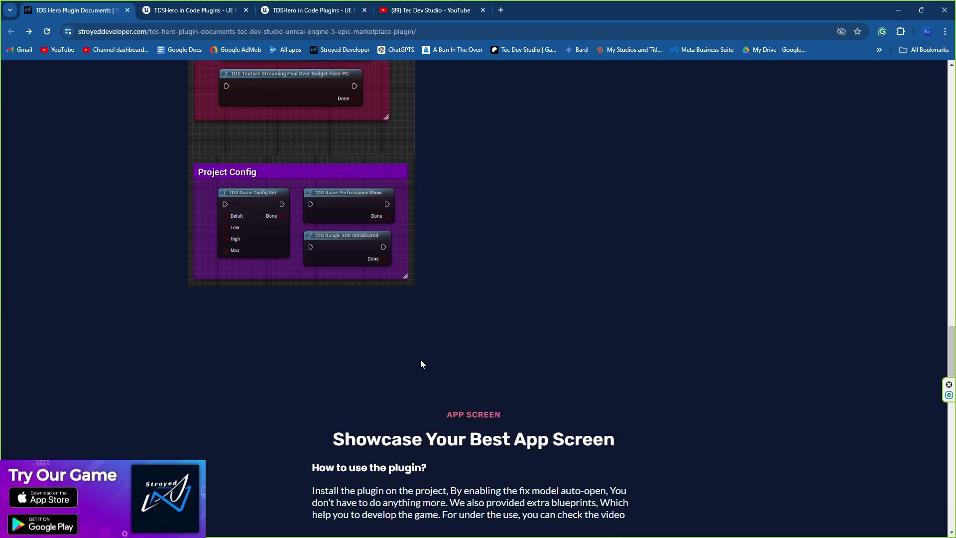
{"action": "scroll", "coordinate": [400, 267], "scroll_direction": "down", "scroll_amount": 9}
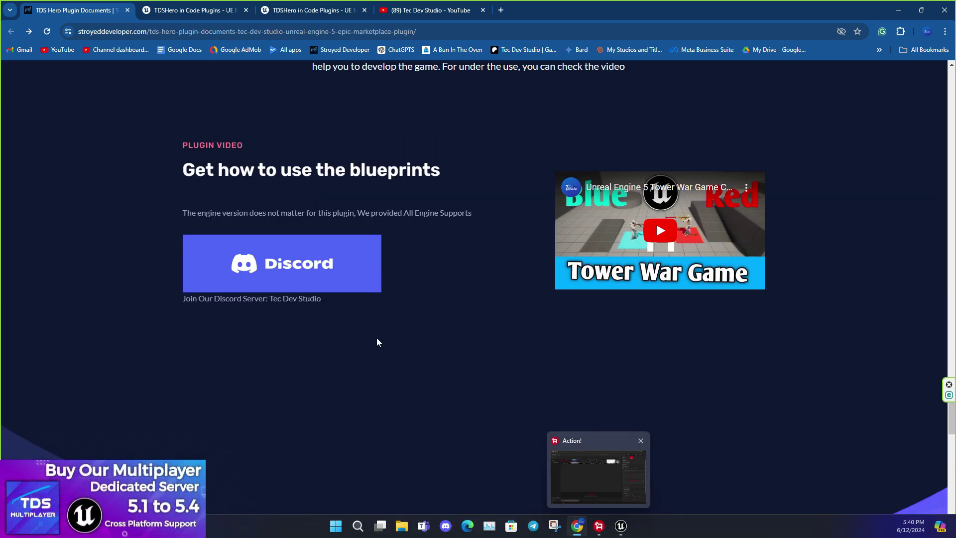
{"action": "scroll", "coordinate": [361, 326], "scroll_direction": "down", "scroll_amount": 1}
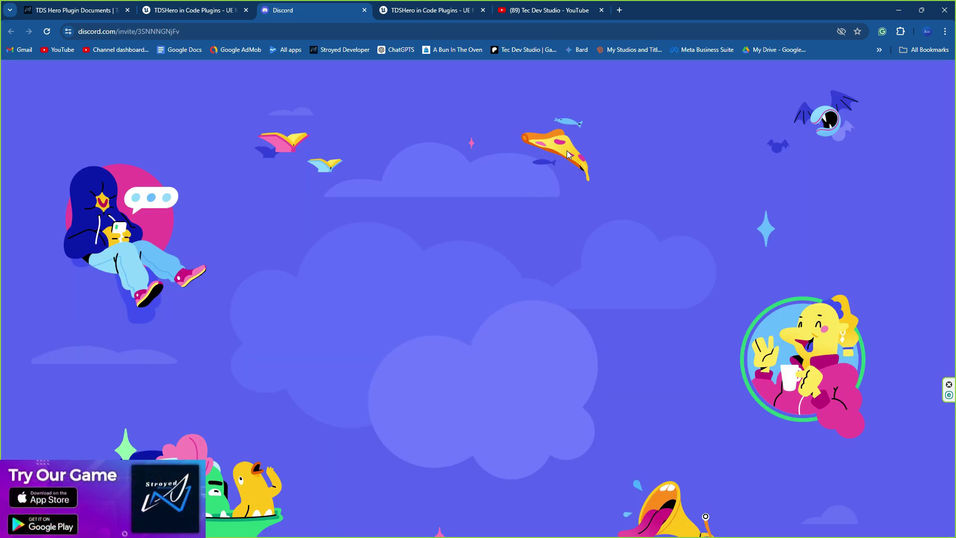
{"action": "left_click", "coordinate": [530, 354]}
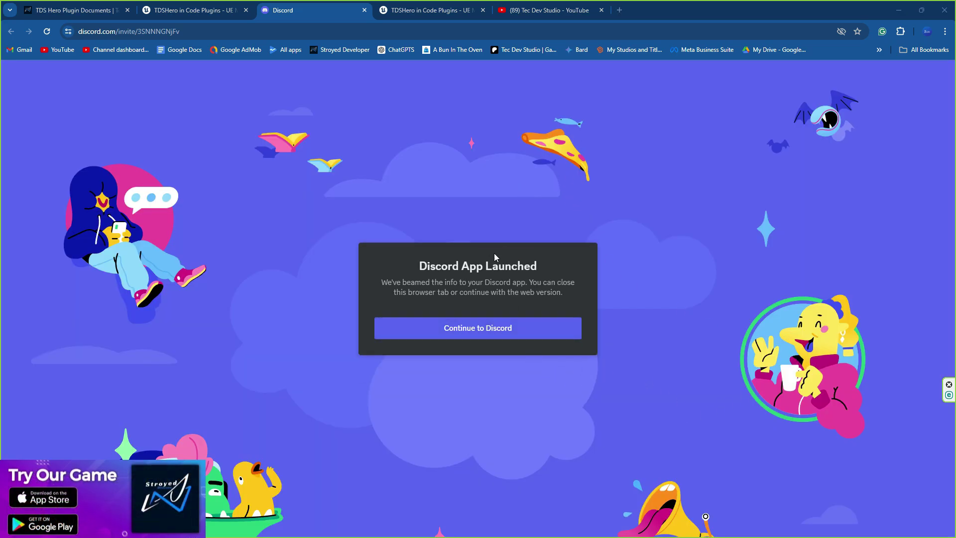
{"action": "left_click", "coordinate": [75, 10]}
{"action": "scroll", "coordinate": [523, 312], "scroll_direction": "down", "scroll_amount": 10}
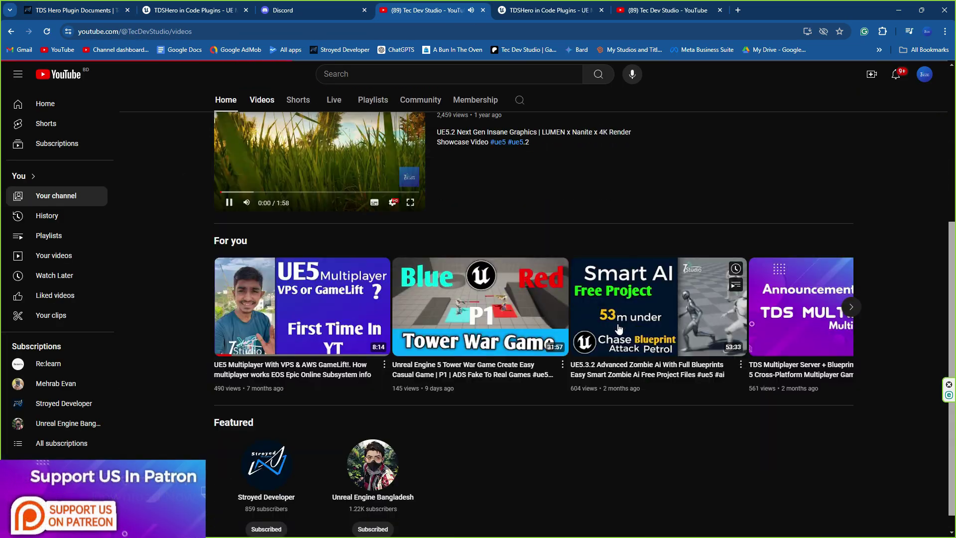
{"action": "scroll", "coordinate": [750, 330], "scroll_direction": "down", "scroll_amount": 8}
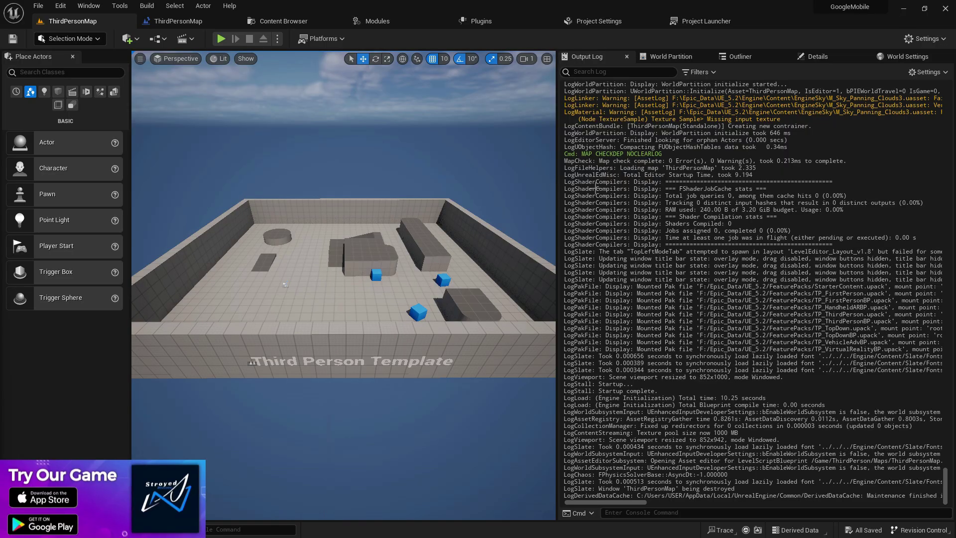
Step: Clear all messages from the Output Log, then bring up the Plugins browser
{"action": "right_click", "coordinate": [613, 217]}
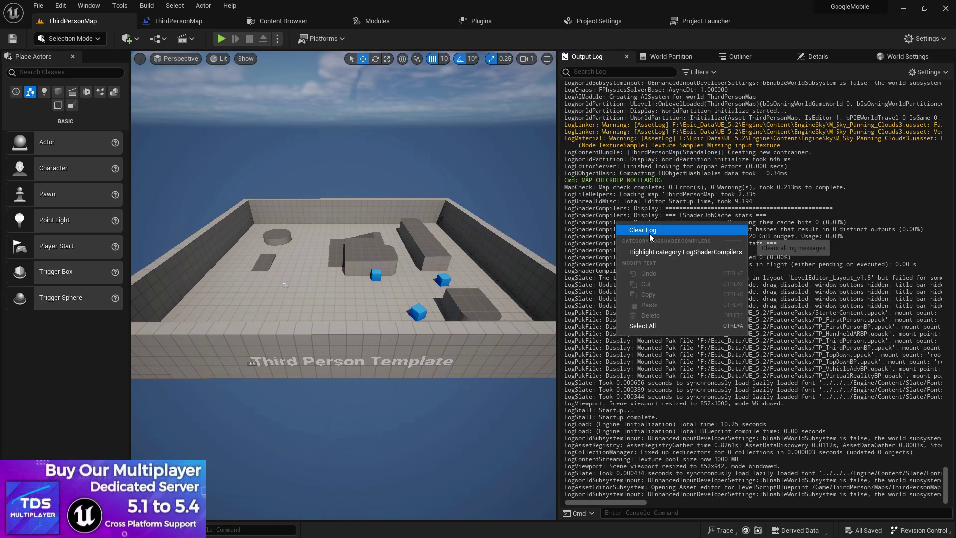
{"action": "left_click", "coordinate": [632, 324]}
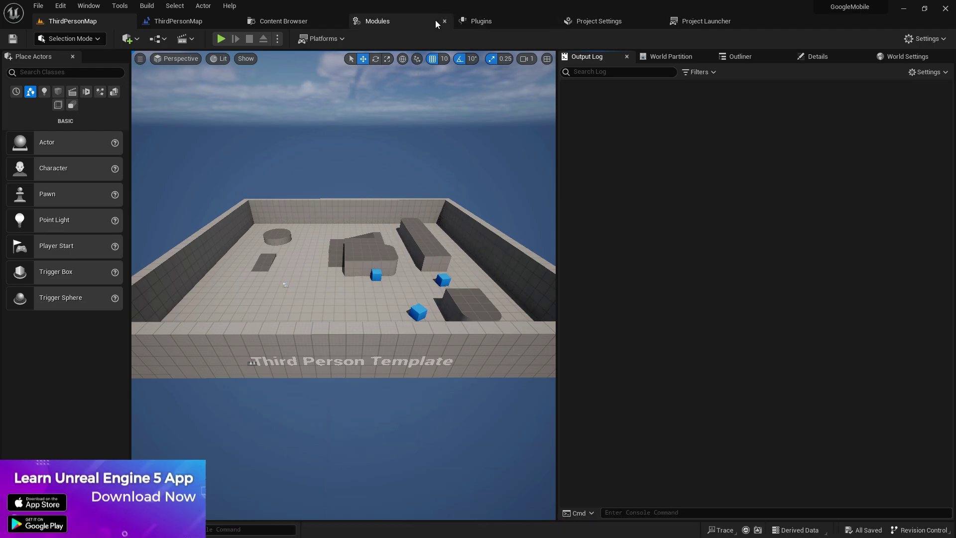
{"action": "left_click", "coordinate": [468, 21]}
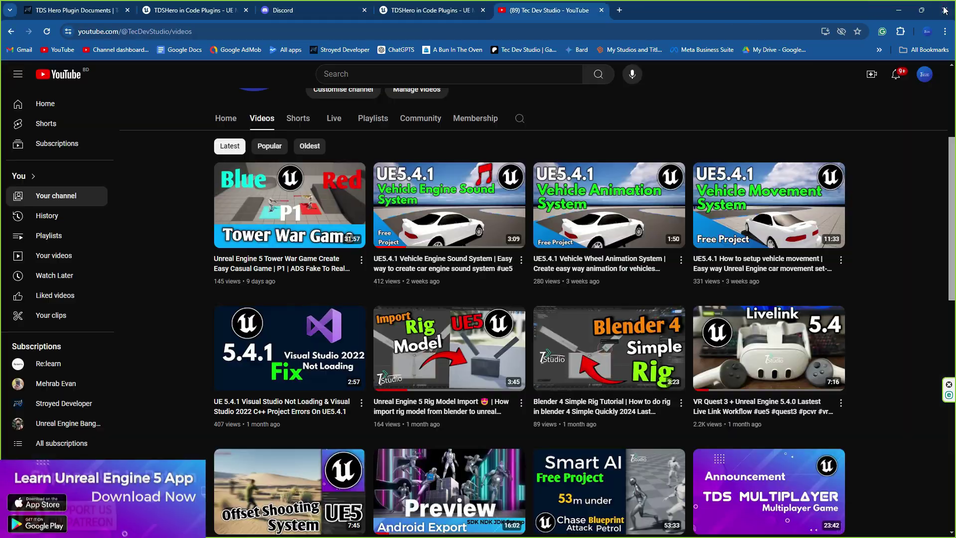
Step: Close the extra TDS Hero documentation tabs and minimise Chrome to reveal Unreal's Plugins window
{"action": "left_click", "coordinate": [898, 10]}
{"action": "left_click", "coordinate": [399, 98]}
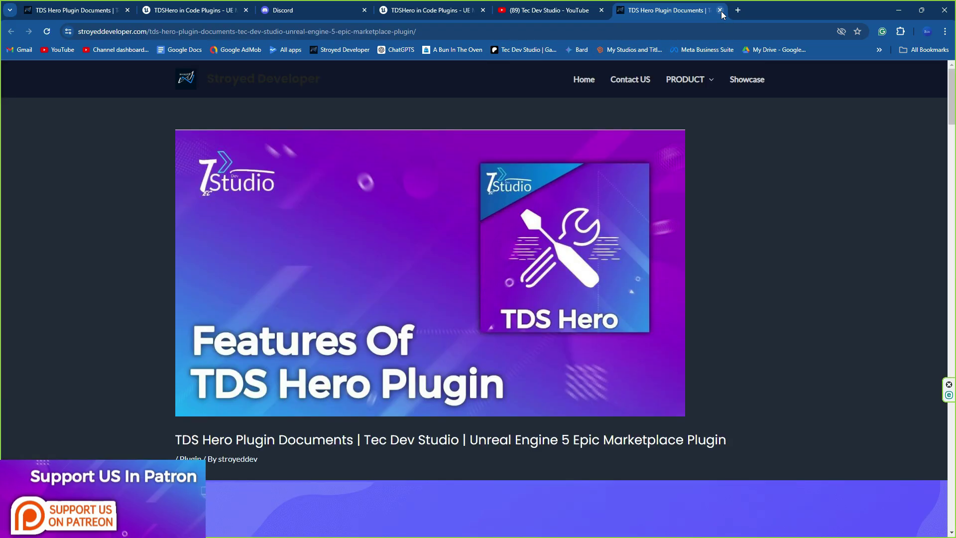
{"action": "left_click", "coordinate": [725, 10]}
{"action": "left_click", "coordinate": [899, 10]}
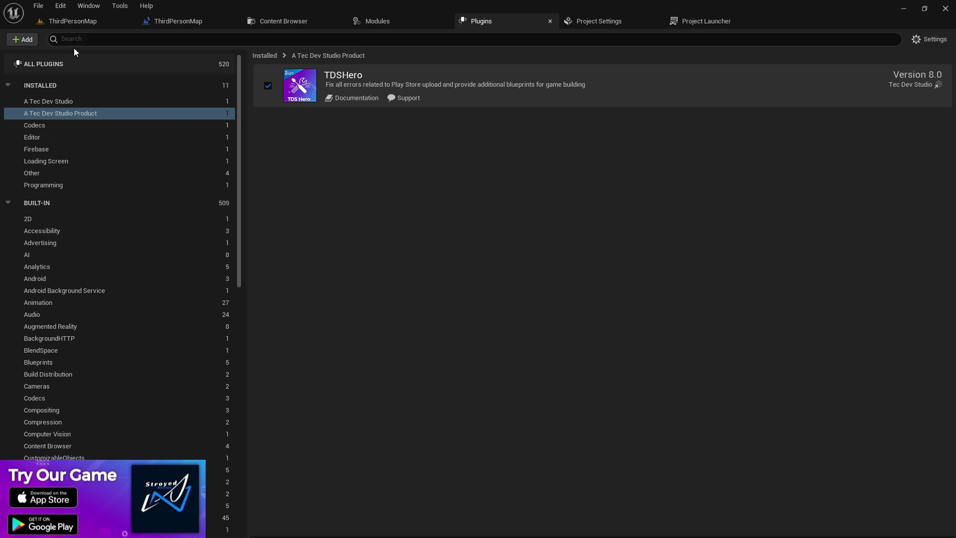
Step: Open the ThirdPersonMap Level Blueprint and add an Event BeginPlay node
{"action": "left_click", "coordinate": [75, 22]}
{"action": "left_click", "coordinate": [158, 39]}
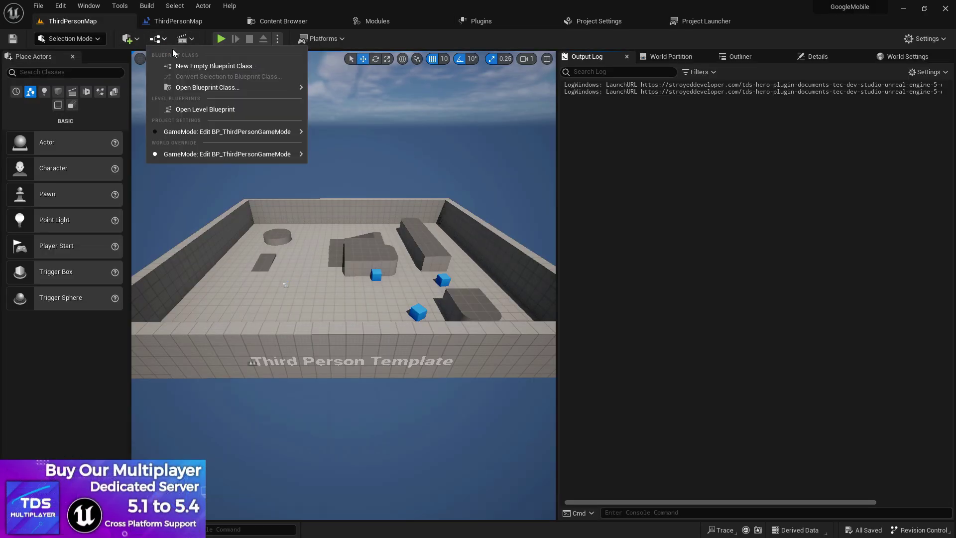
{"action": "left_click", "coordinate": [215, 109]}
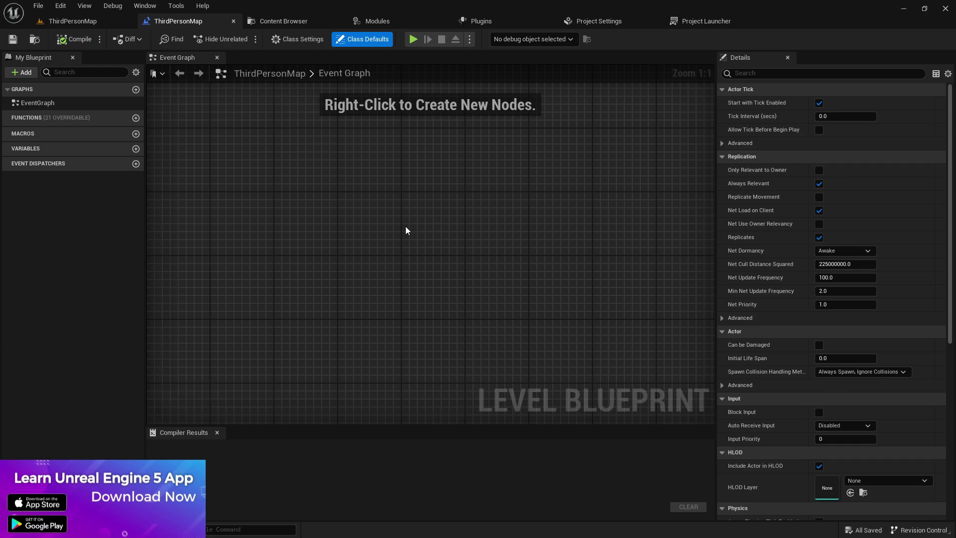
{"action": "right_click", "coordinate": [297, 174]}
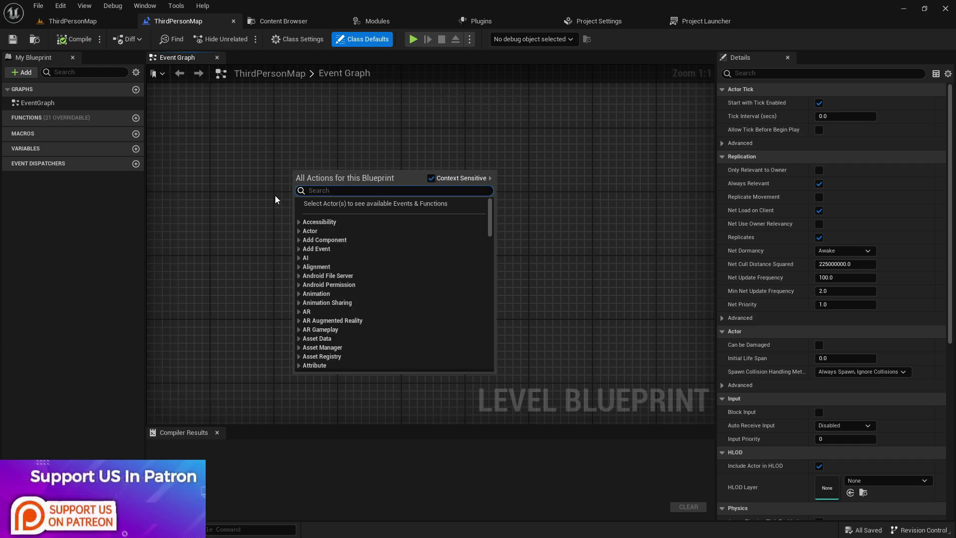
{"action": "type", "text": "B"}
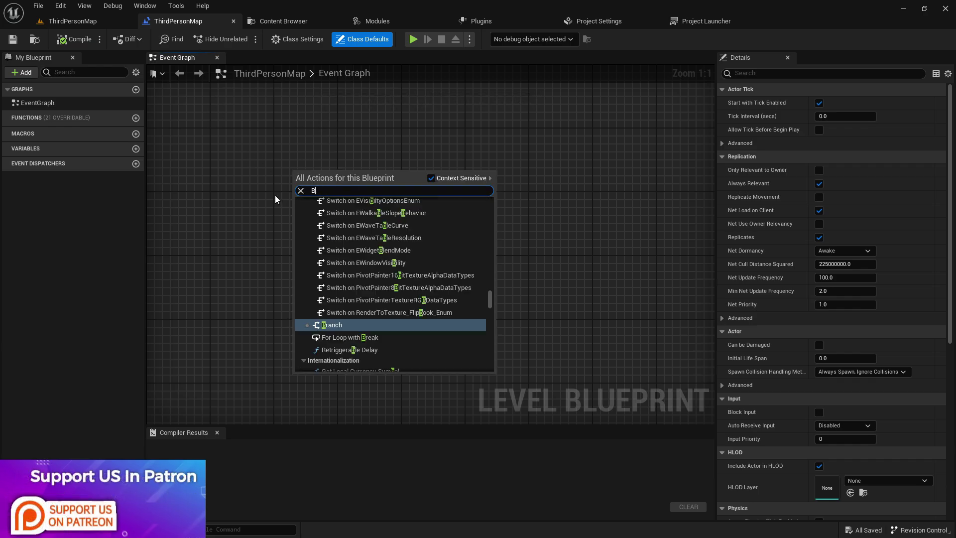
{"action": "type", "text": "egin"}
{"action": "key", "text": "Return"}
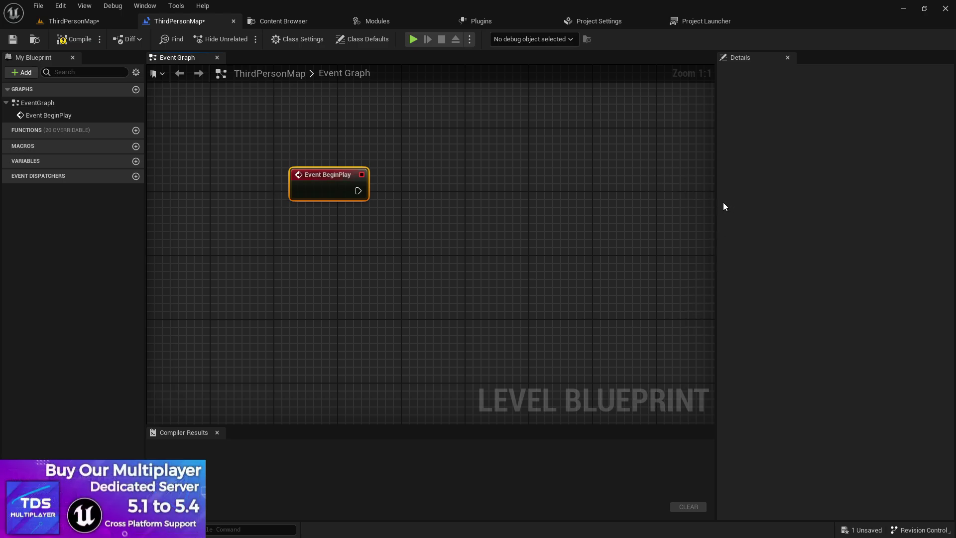
Step: Compile and save the Level Blueprint
{"action": "left_click_drag", "start_coordinate": [715, 203], "coordinate": [878, 215]}
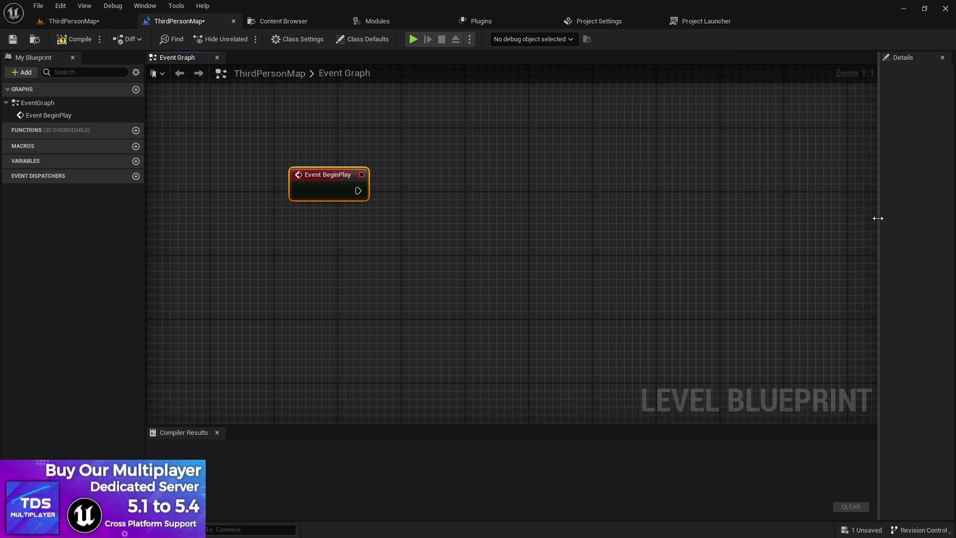
{"action": "right_click", "coordinate": [397, 169]}
{"action": "left_click", "coordinate": [72, 43]}
{"action": "left_click", "coordinate": [12, 39]}
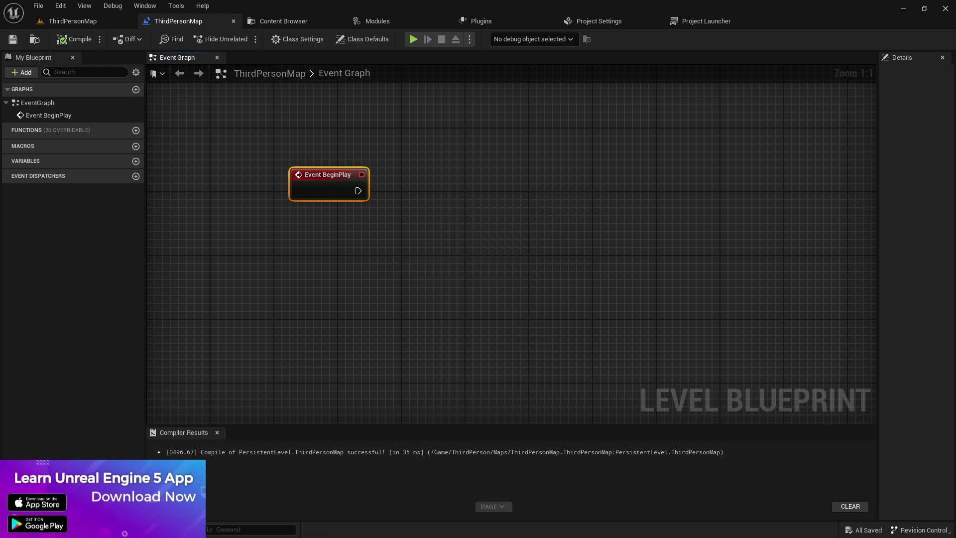
{"action": "key", "text": "ctrl+space"}
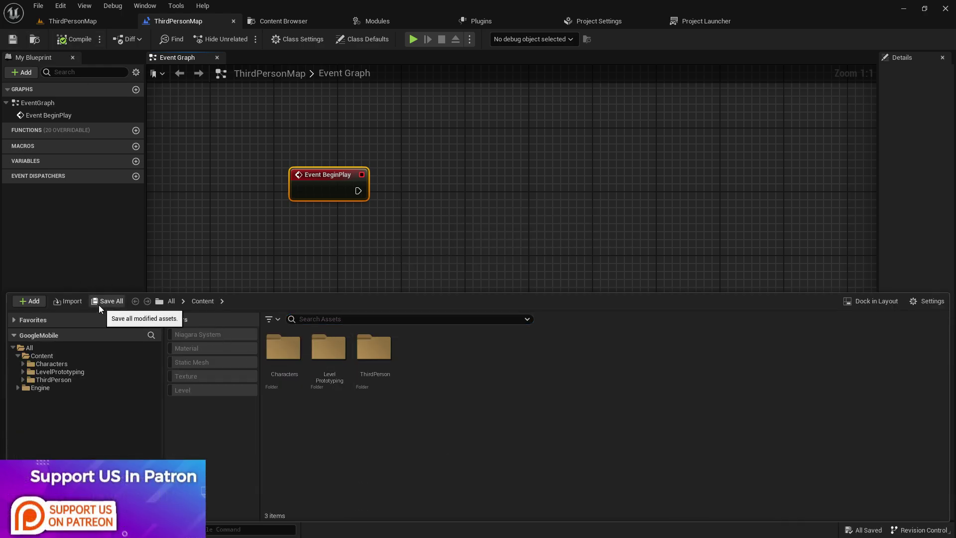
Step: Create a User Widget blueprint named 'UI' and open it for editing
{"action": "right_click", "coordinate": [452, 404]}
{"action": "mouse_move", "coordinate": [498, 527]}
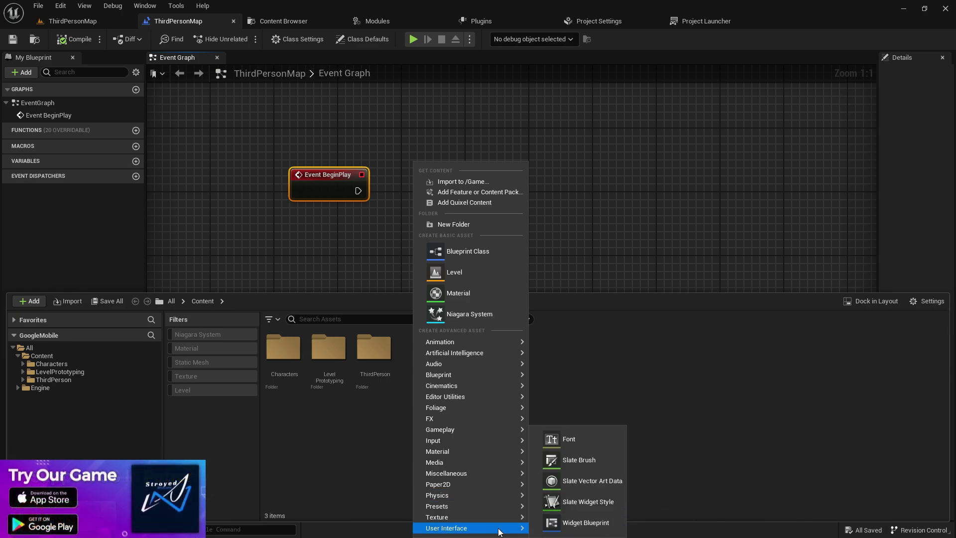
{"action": "left_click", "coordinate": [558, 524]}
{"action": "double_click", "coordinate": [354, 187]}
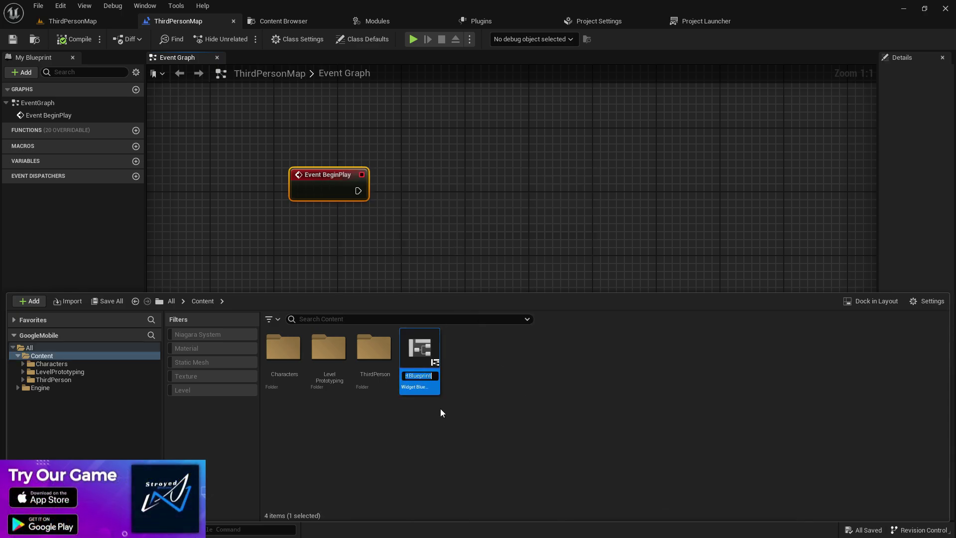
{"action": "type", "text": "UI"}
{"action": "key", "text": "Return"}
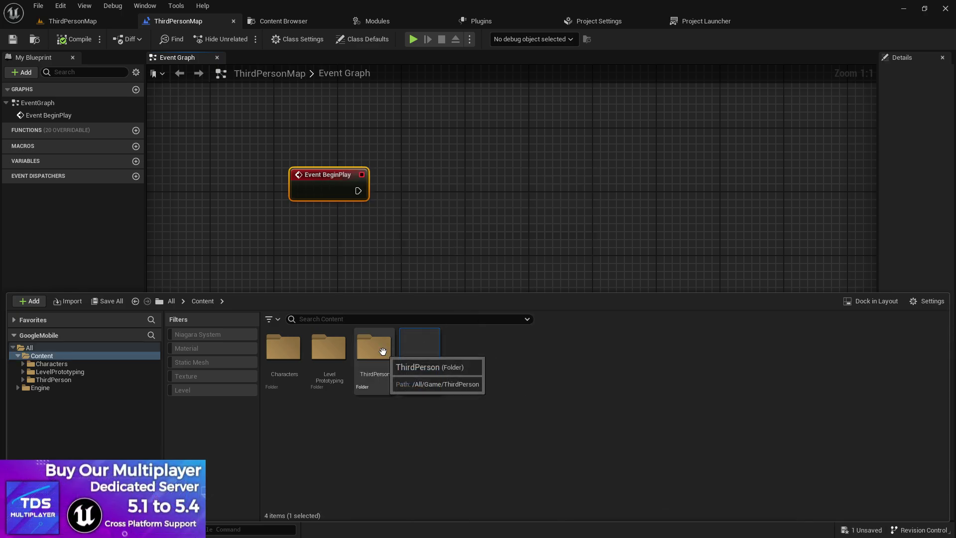
{"action": "double_click", "coordinate": [435, 389]}
Step: Add a Canvas Panel from the Palette under the UI widget's root
{"action": "left_click", "coordinate": [68, 71]}
{"action": "type", "text": "CA"}
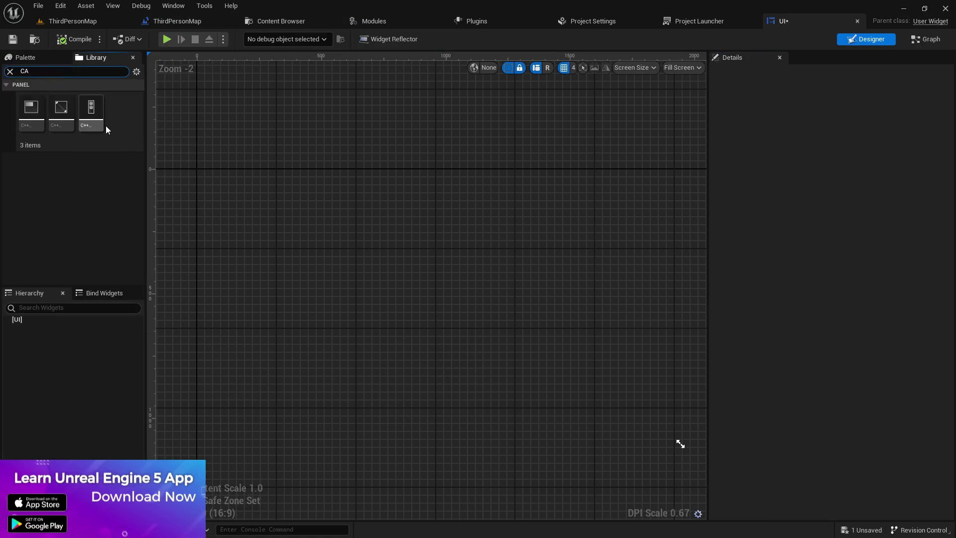
{"action": "left_click", "coordinate": [9, 71]}
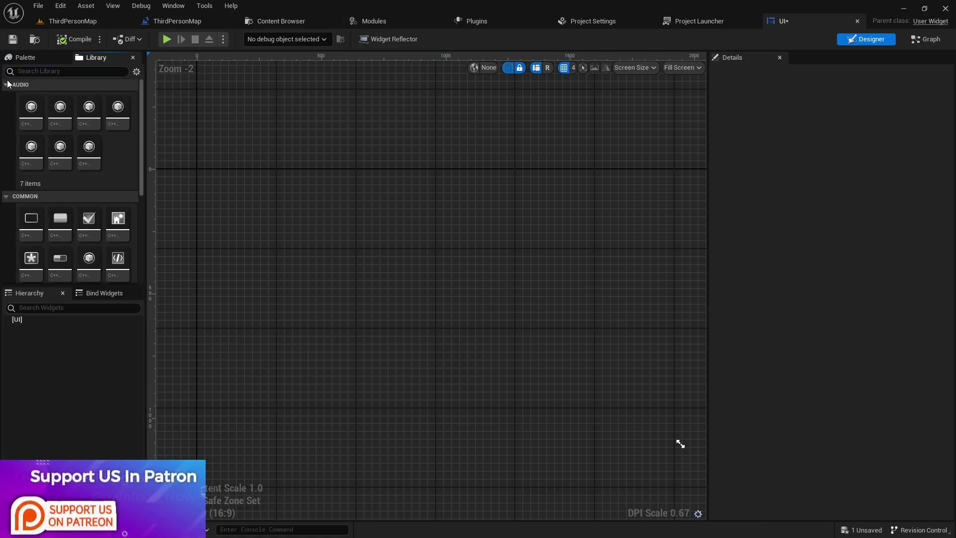
{"action": "left_click", "coordinate": [43, 56]}
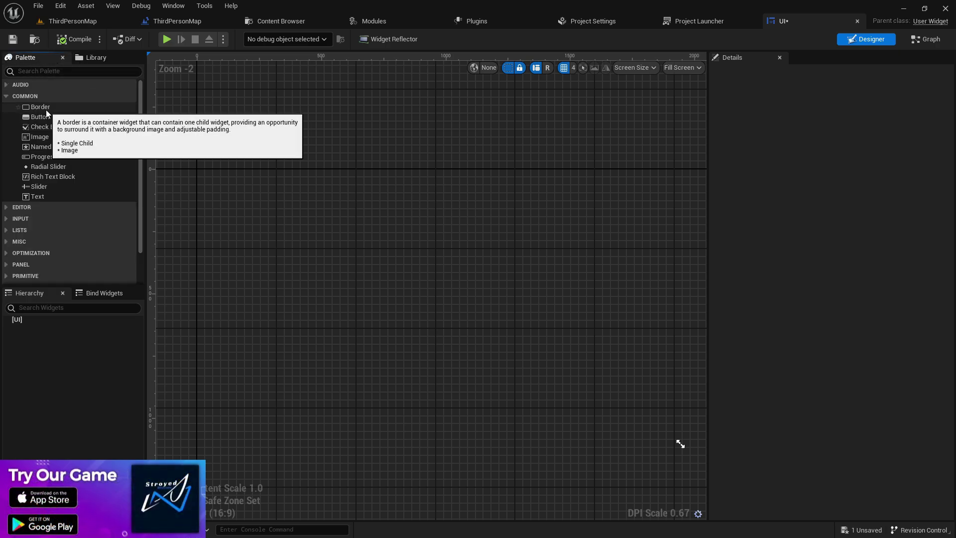
{"action": "left_click", "coordinate": [29, 71]}
{"action": "type", "text": "A"}
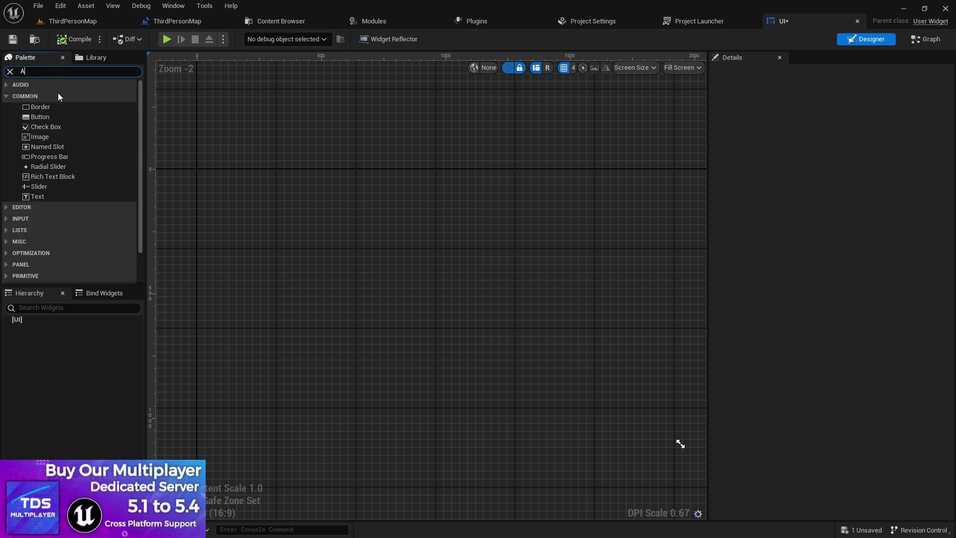
{"action": "scroll", "coordinate": [80, 222], "scroll_direction": "down", "scroll_amount": 1}
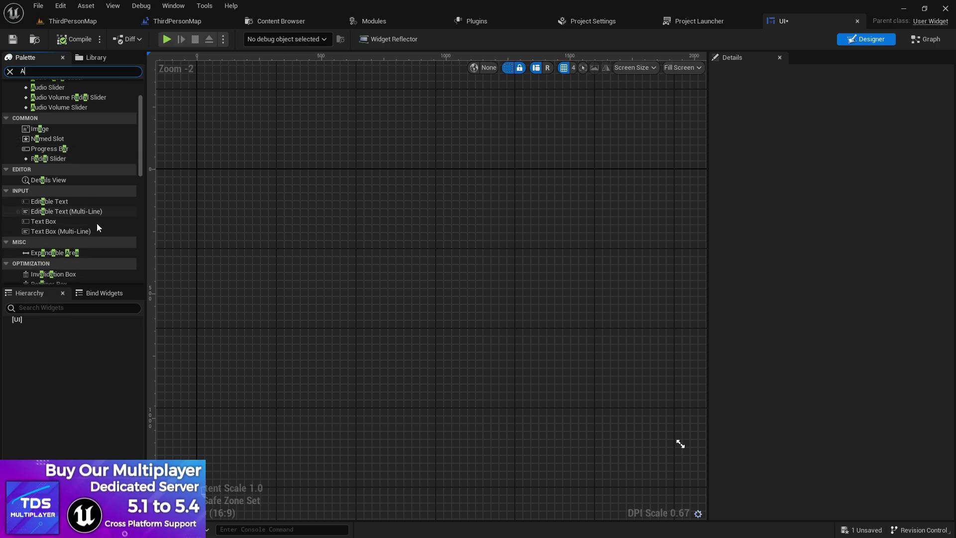
{"action": "scroll", "coordinate": [59, 174], "scroll_direction": "up", "scroll_amount": 1}
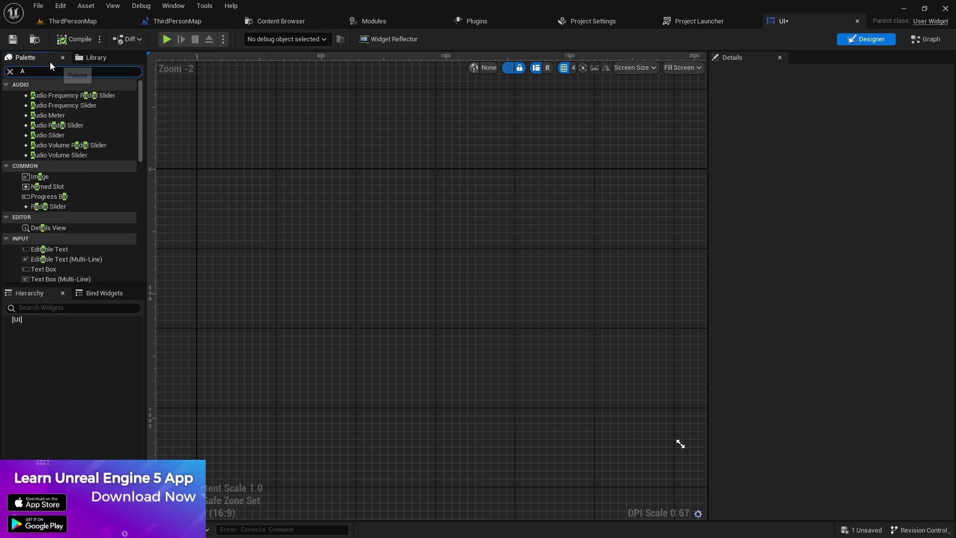
{"action": "key", "text": "BackSpace"}
{"action": "type", "text": "CAN"}
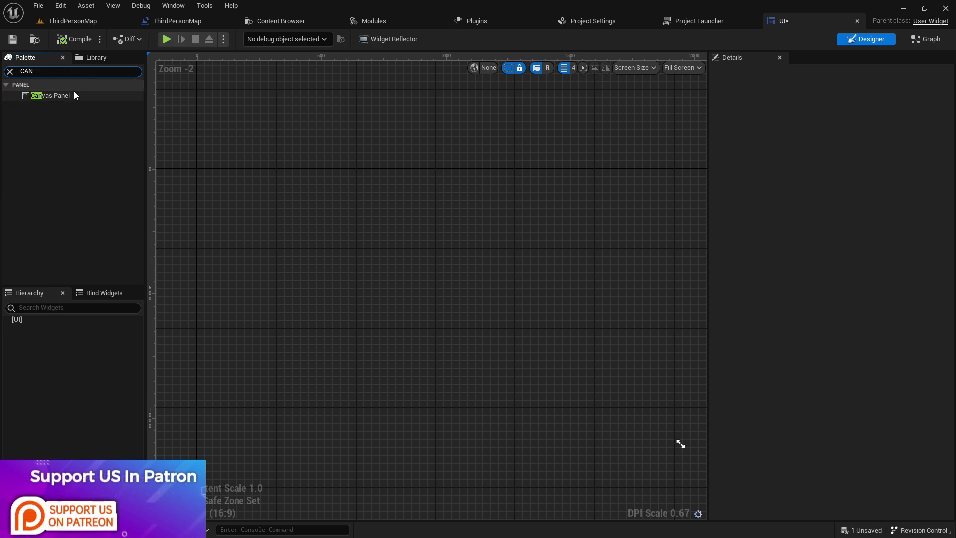
{"action": "left_click_drag", "start_coordinate": [70, 96], "coordinate": [41, 317]}
Step: Place a Text Block on the canvas, anchor it top-centre, and save the widget
{"action": "left_click", "coordinate": [10, 71]}
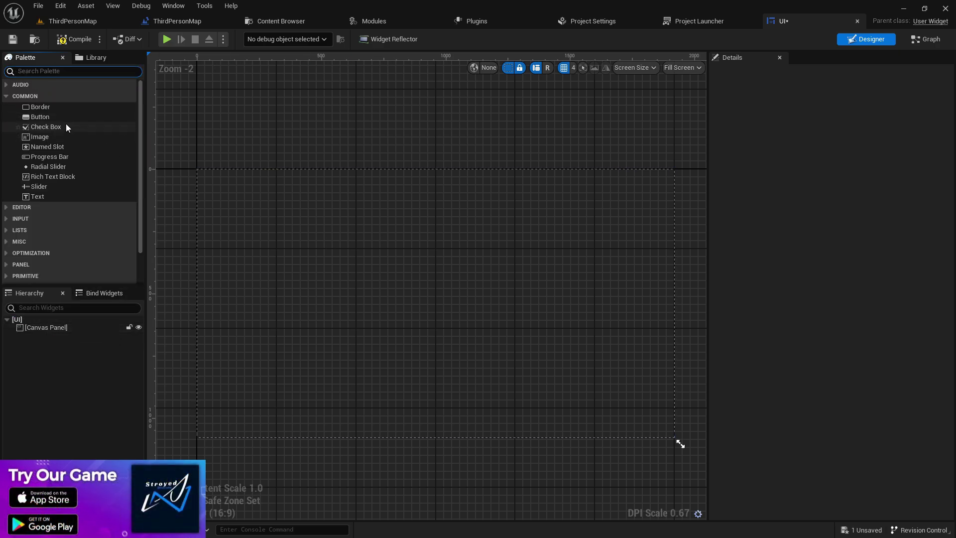
{"action": "left_click_drag", "start_coordinate": [57, 195], "coordinate": [407, 174]}
{"action": "left_click", "coordinate": [840, 121]}
{"action": "left_click", "coordinate": [864, 146]}
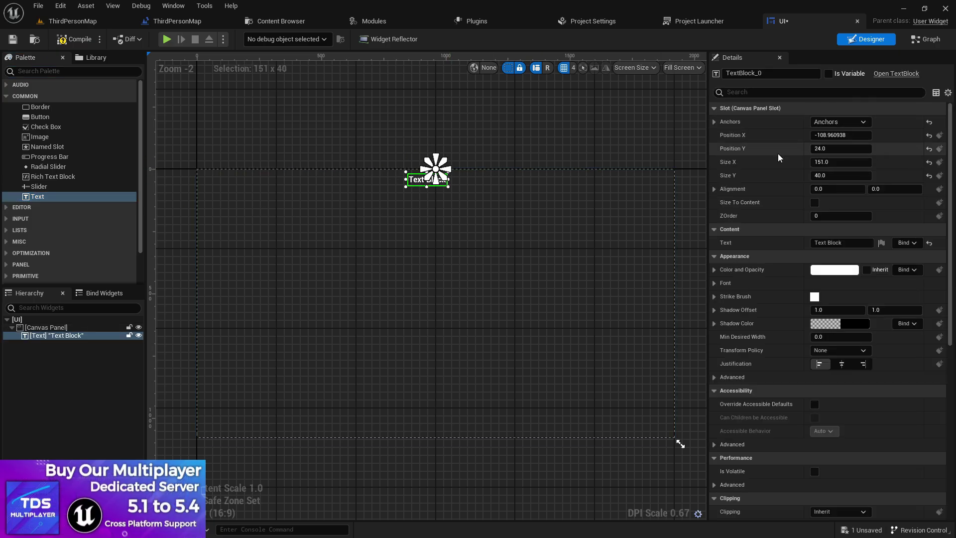
{"action": "left_click", "coordinate": [419, 183]}
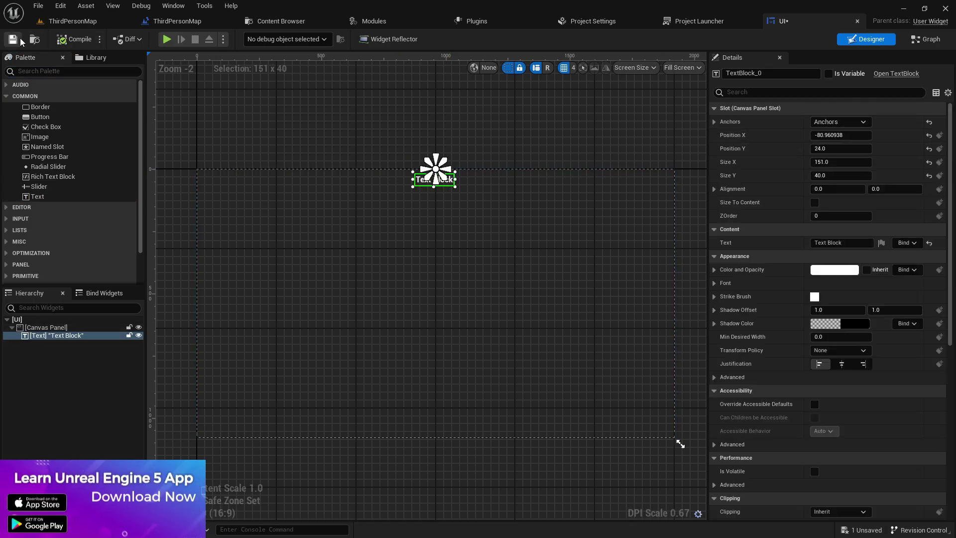
{"action": "left_click", "coordinate": [56, 22]}
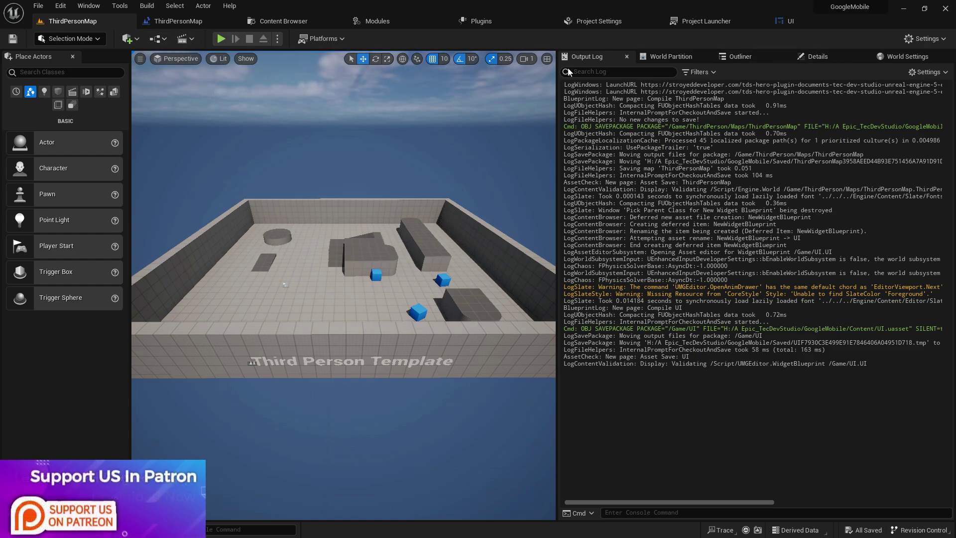
Step: Wire Event BeginPlay into a TDS UI Widget Maker node with class UI and compile
{"action": "left_click", "coordinate": [150, 39]}
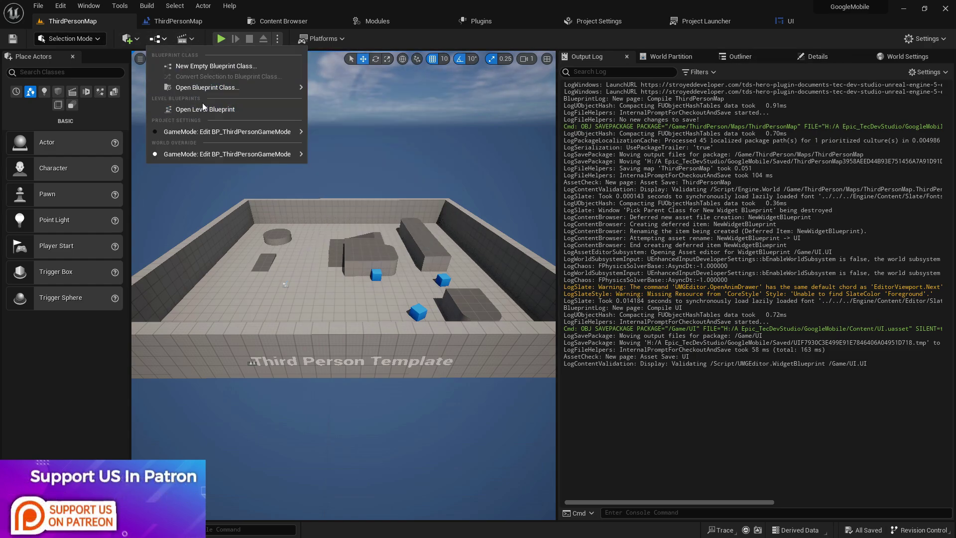
{"action": "left_click", "coordinate": [202, 102]}
{"action": "right_click", "coordinate": [461, 171]}
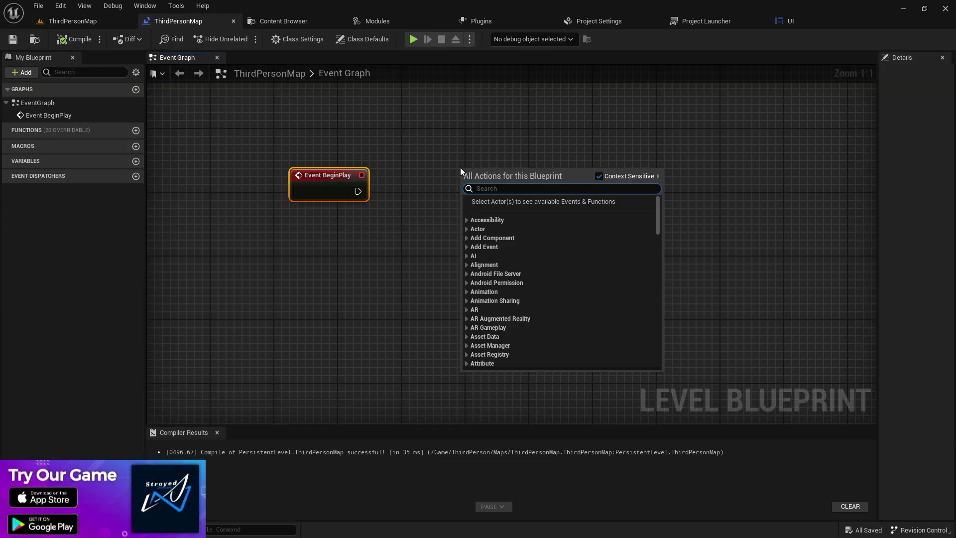
{"action": "type", "text": "TDS"}
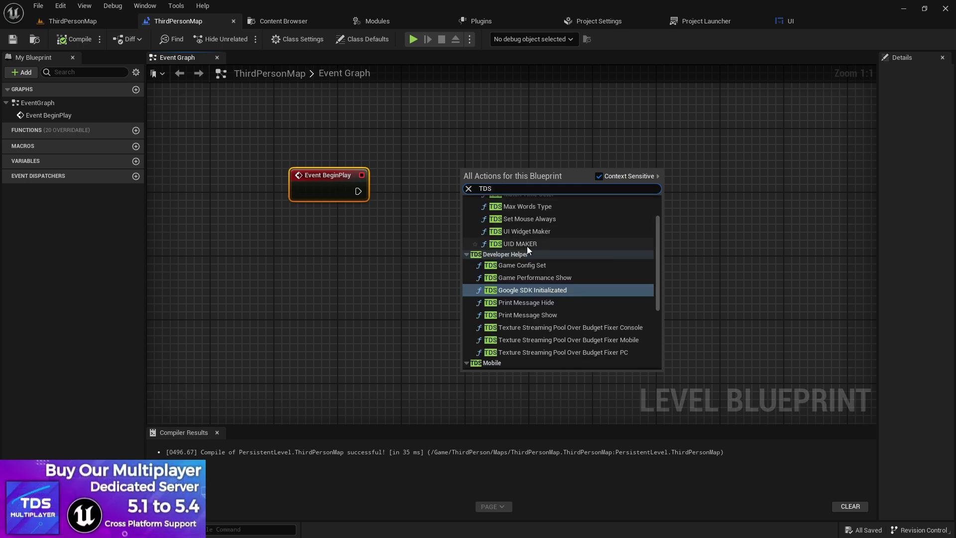
{"action": "left_click", "coordinate": [532, 232]}
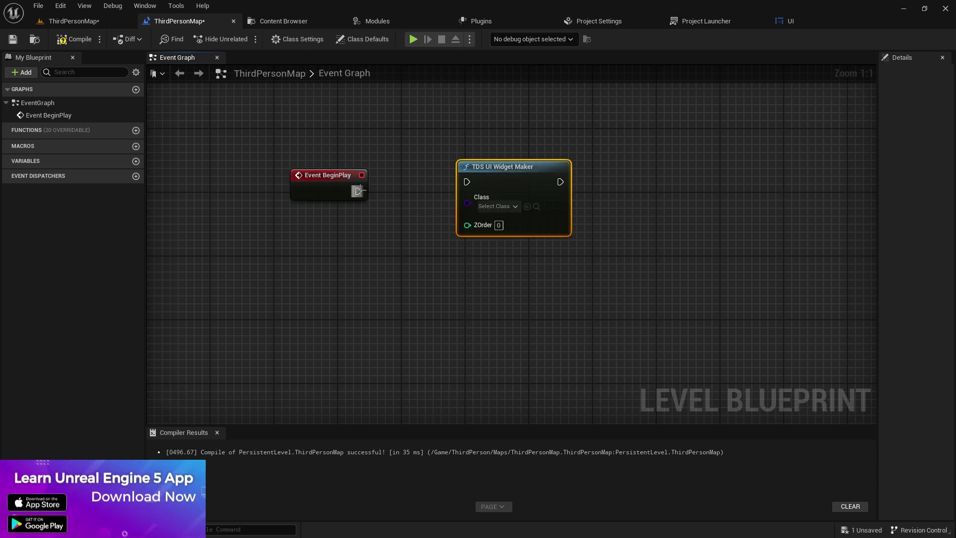
{"action": "left_click_drag", "start_coordinate": [358, 191], "coordinate": [509, 192]}
{"action": "left_click", "coordinate": [513, 214]}
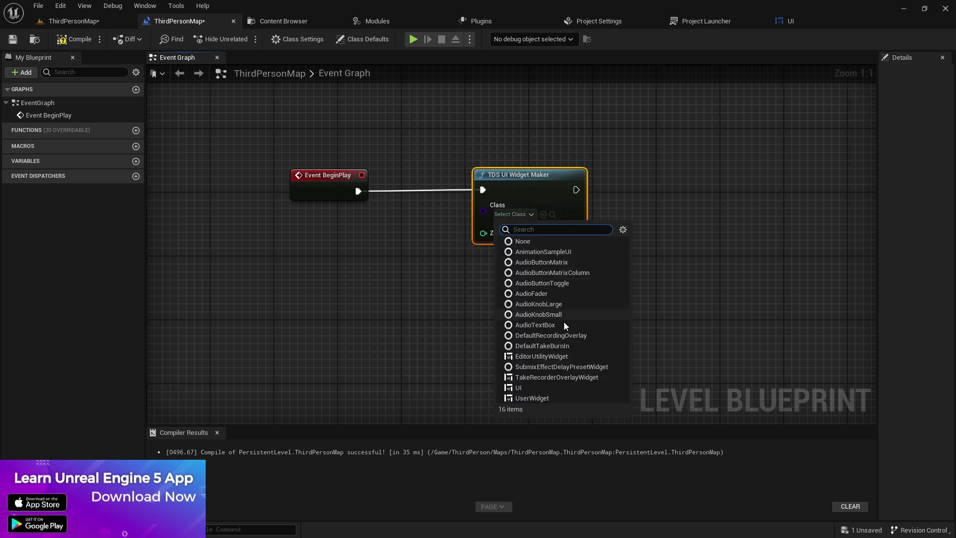
{"action": "left_click", "coordinate": [550, 390]}
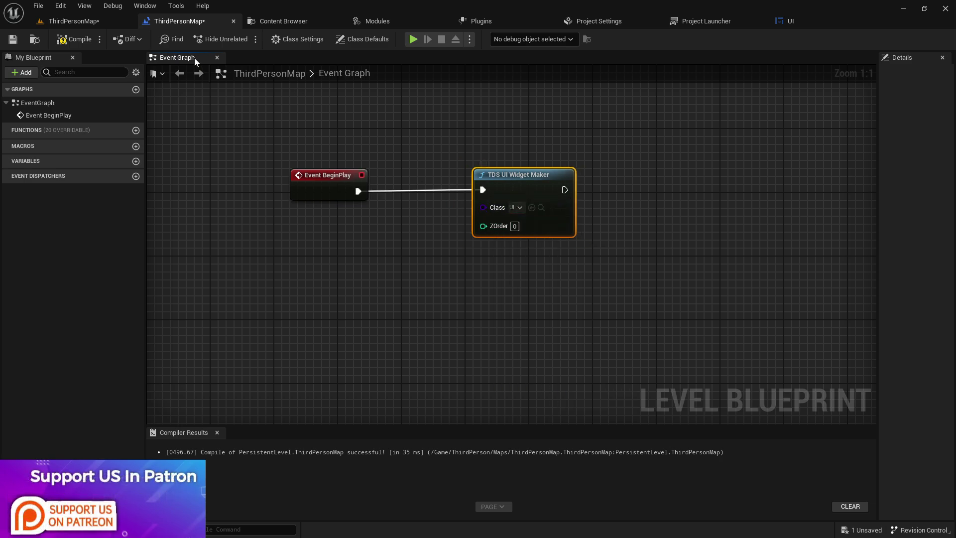
{"action": "left_click", "coordinate": [75, 39]}
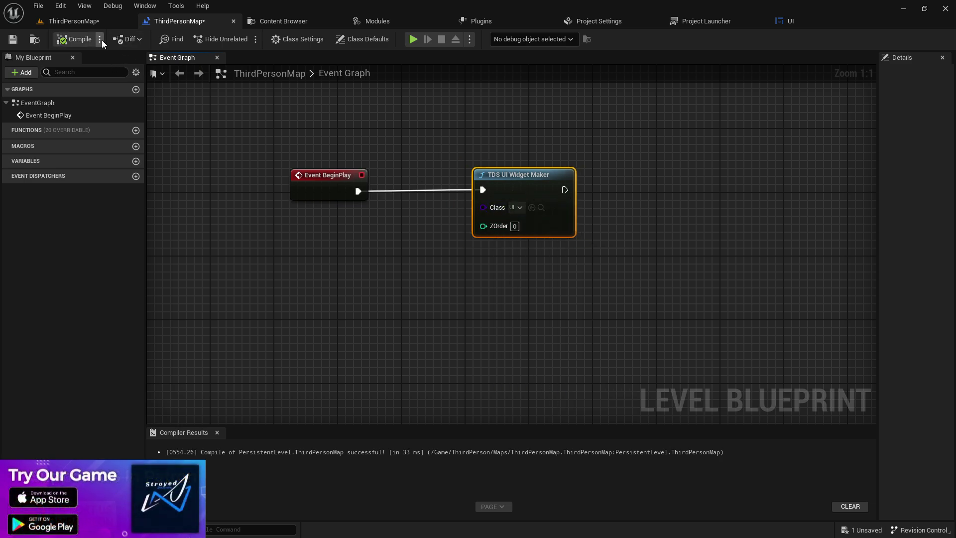
{"action": "left_click", "coordinate": [99, 22]}
Step: Play the level, run and jump the character with the Text Block showing, then stop
{"action": "key", "text": "alt+p"}
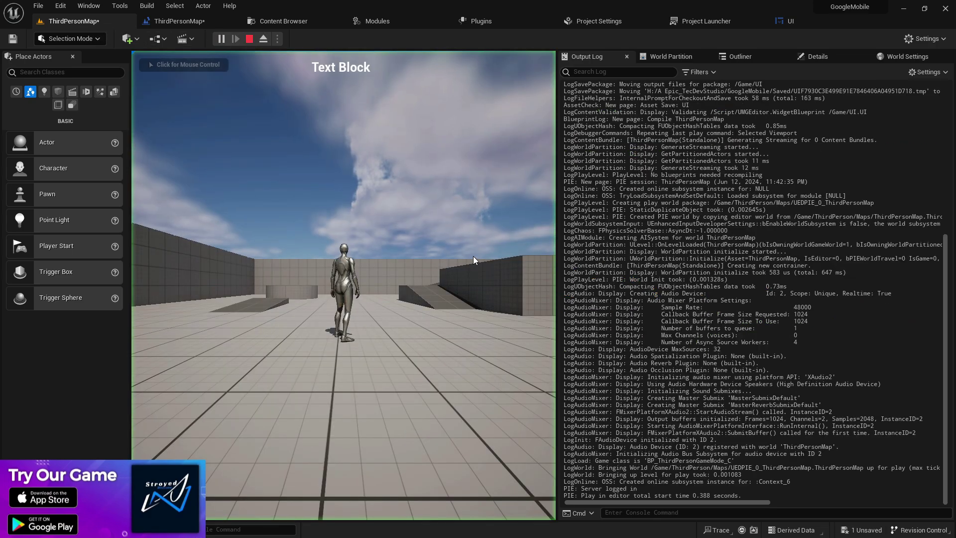
{"action": "key", "text": "w"}
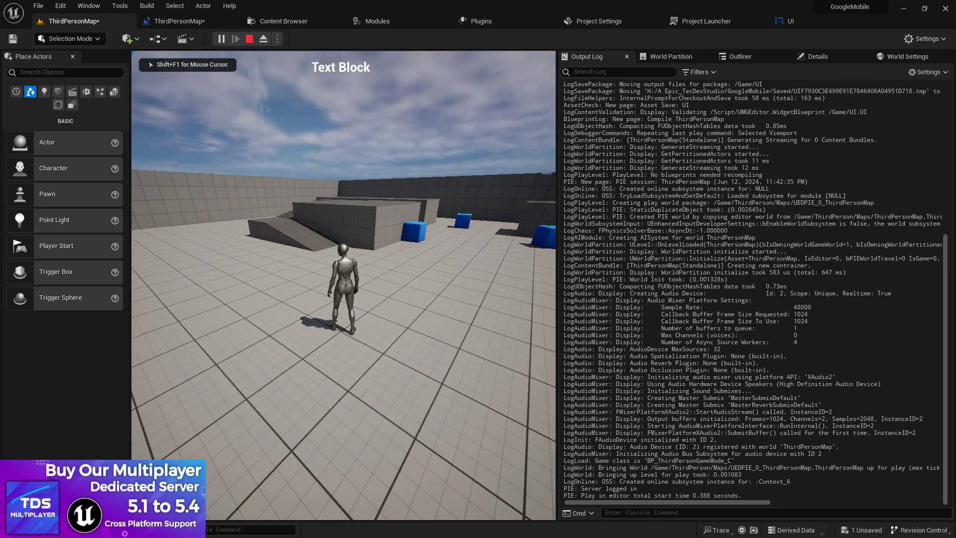
{"action": "key", "text": "space"}
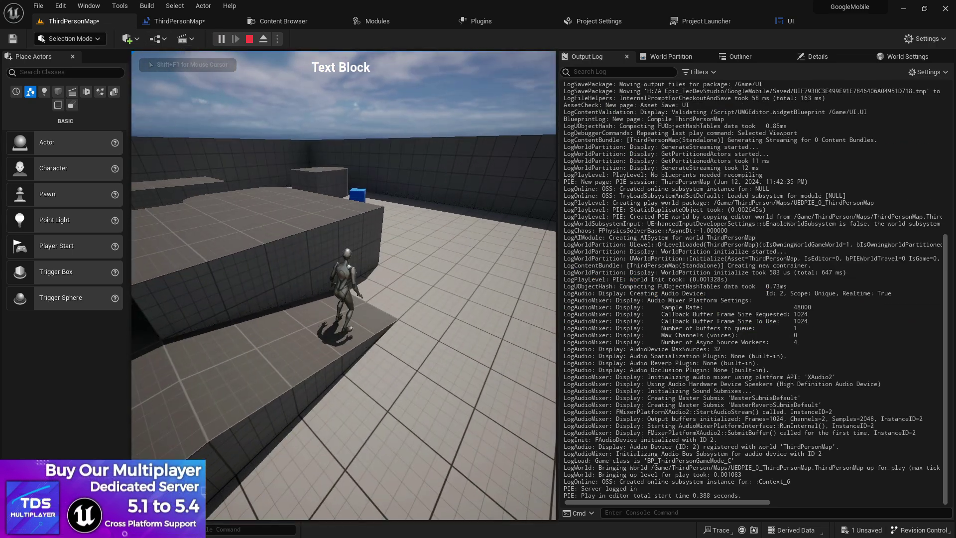
{"action": "key", "text": "Escape"}
{"action": "left_click", "coordinate": [786, 21]}
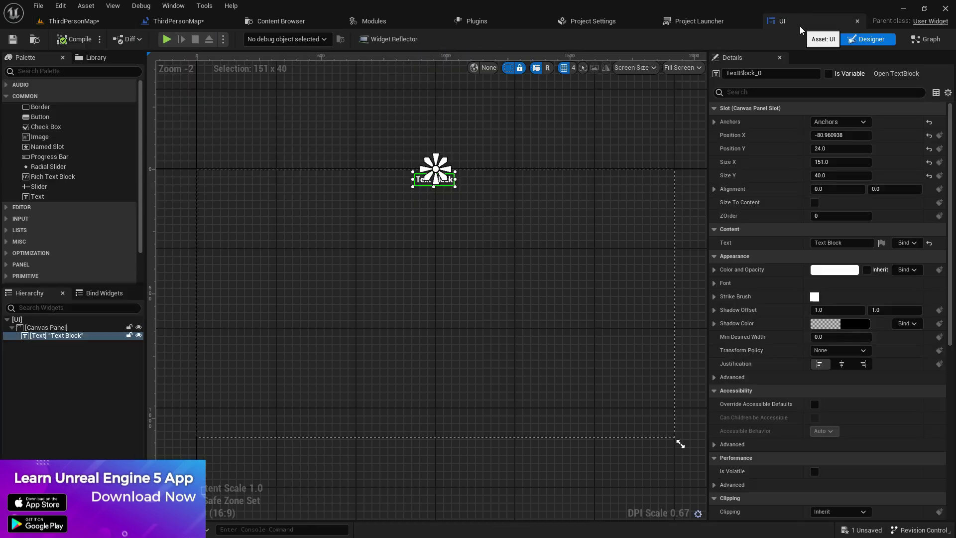
{"action": "left_click", "coordinate": [102, 24]}
{"action": "left_click", "coordinate": [221, 529]}
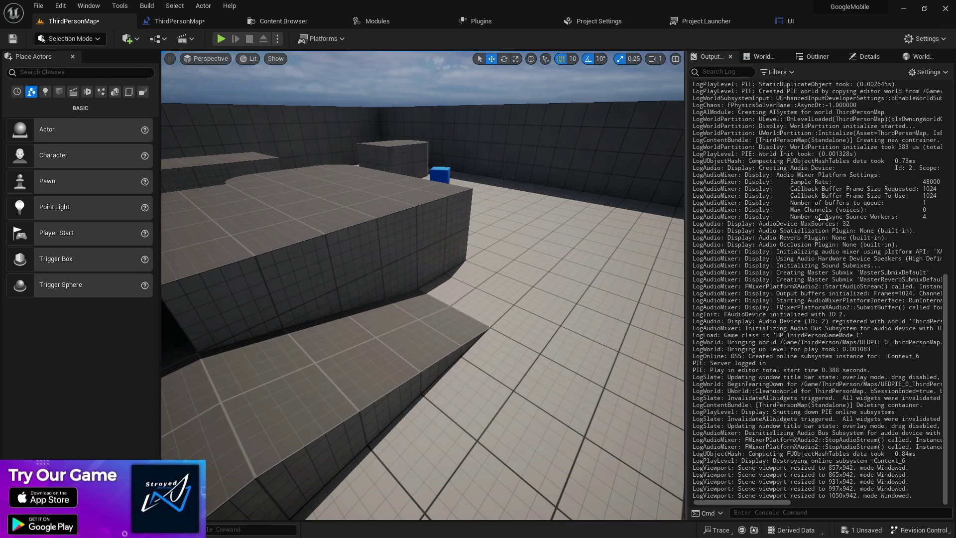
Step: Connect a TDS Game Performance Show node after the UI Widget Maker and compile
{"action": "left_click_drag", "start_coordinate": [557, 198], "coordinate": [841, 197]}
{"action": "left_click_drag", "start_coordinate": [130, 149], "coordinate": [197, 149]}
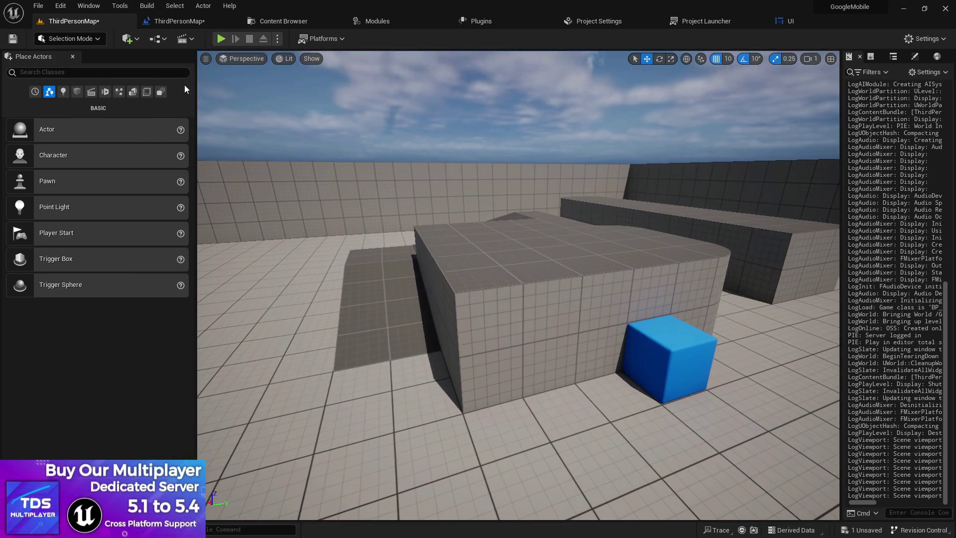
{"action": "left_click", "coordinate": [163, 40]}
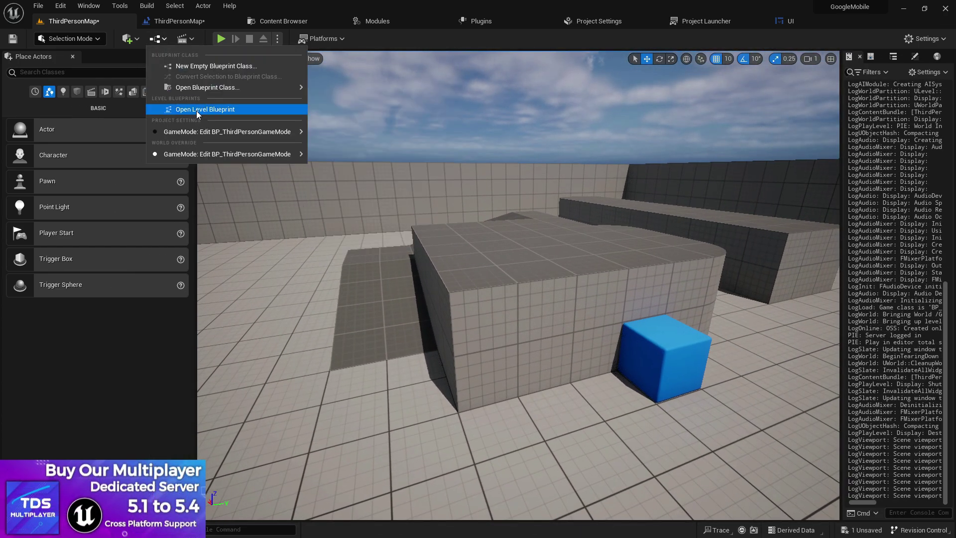
{"action": "left_click", "coordinate": [197, 107]}
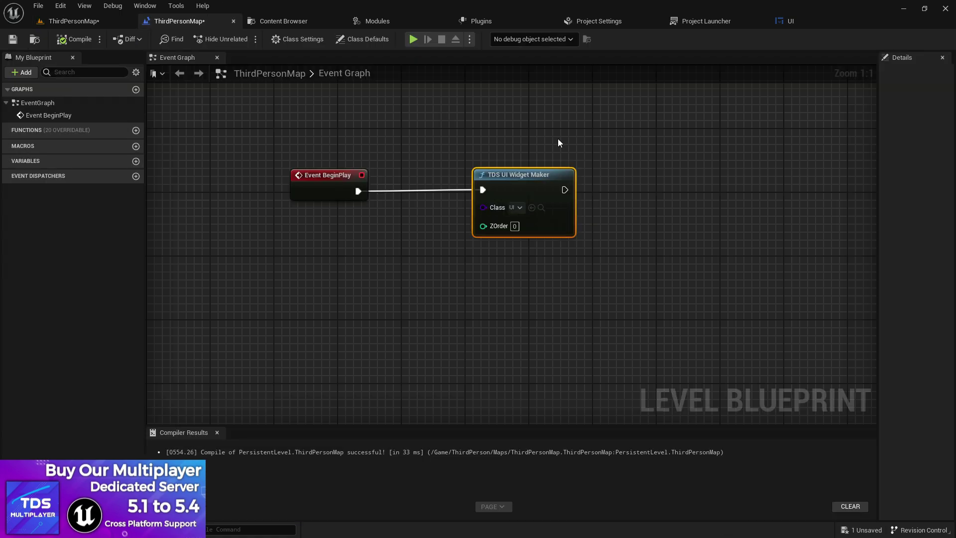
{"action": "right_click", "coordinate": [632, 181]}
{"action": "type", "text": "TDS"}
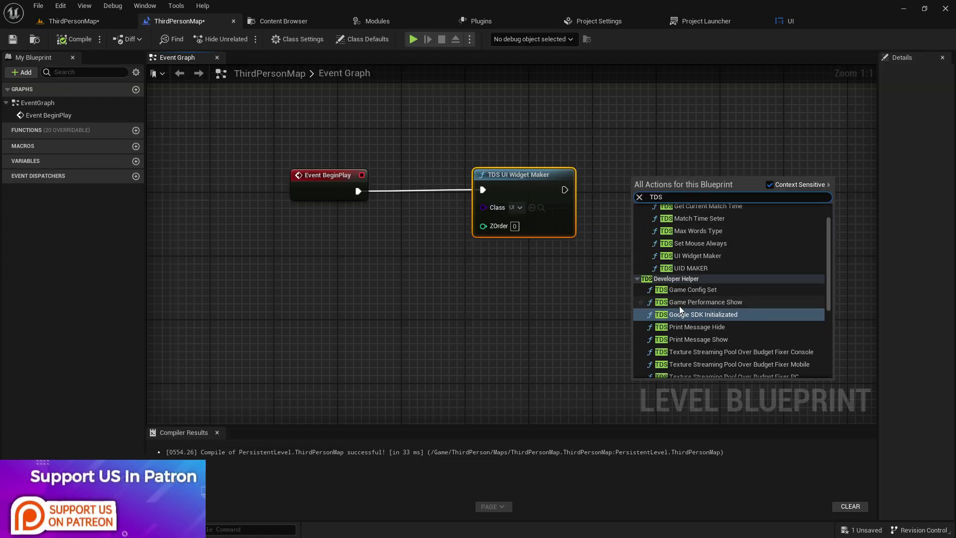
{"action": "left_click", "coordinate": [732, 303]}
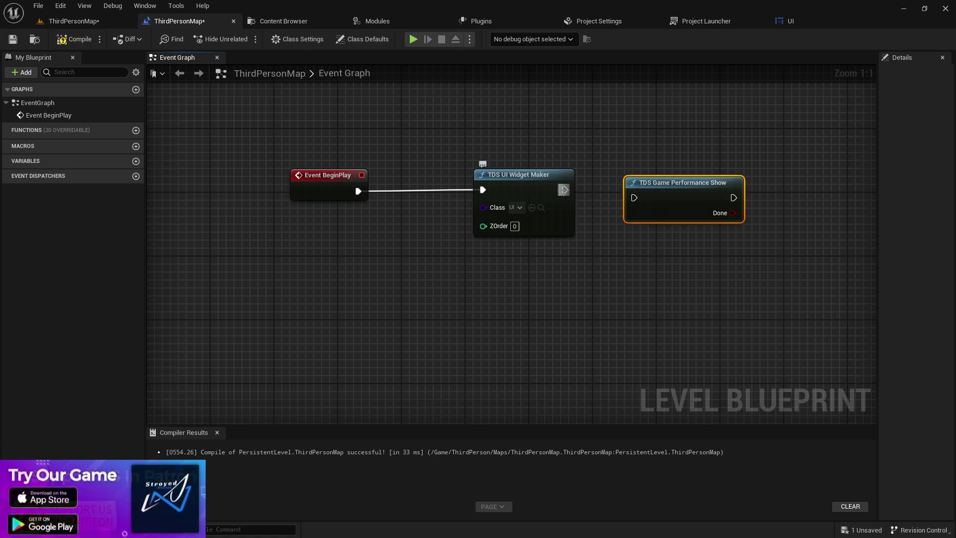
{"action": "left_click_drag", "start_coordinate": [564, 190], "coordinate": [636, 197]}
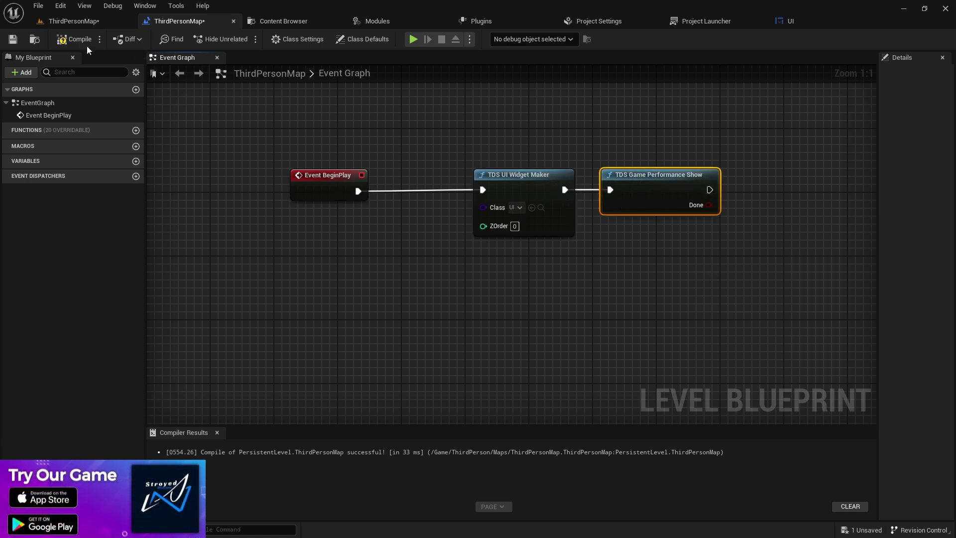
{"action": "left_click", "coordinate": [74, 39]}
Step: Play-test the level, walking forward to view the FPS and frame-time stats
{"action": "left_click", "coordinate": [74, 21]}
{"action": "left_click", "coordinate": [221, 39]}
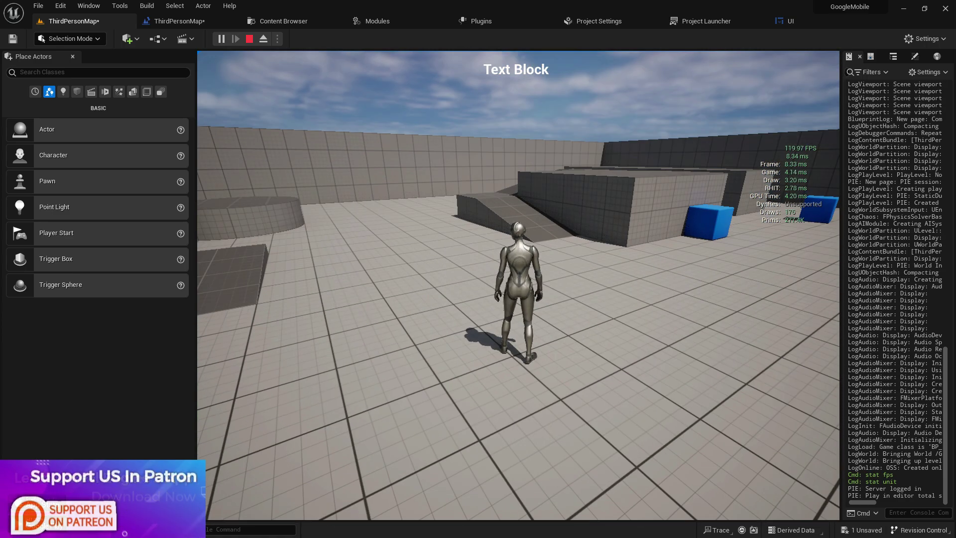
{"action": "key", "text": "w"}
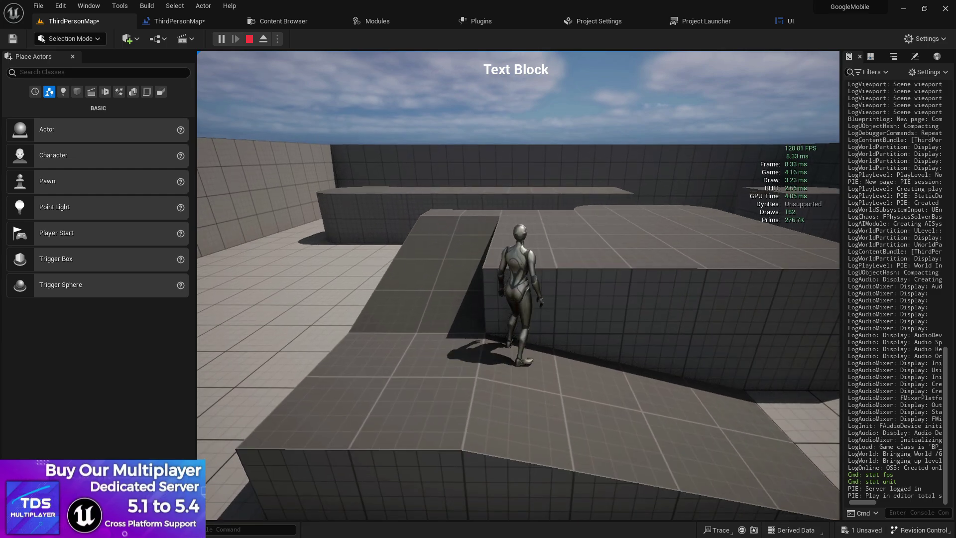
{"action": "key", "text": "Escape"}
{"action": "left_click", "coordinate": [157, 40]}
Step: Add a Print String node printing 'Hello' after TDS Game Performance Show
{"action": "left_click", "coordinate": [207, 110]}
{"action": "right_click", "coordinate": [415, 243]}
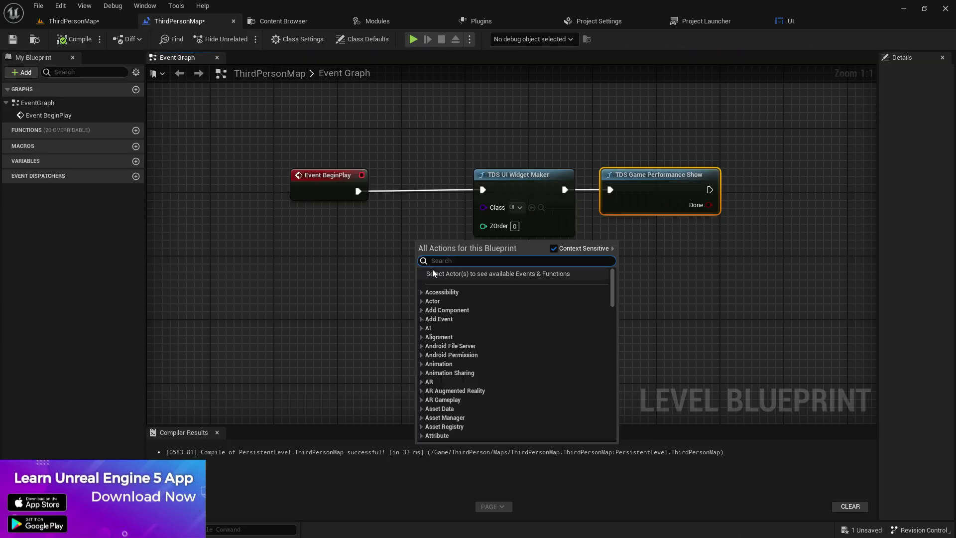
{"action": "type", "text": "print string"}
{"action": "key", "text": "Return"}
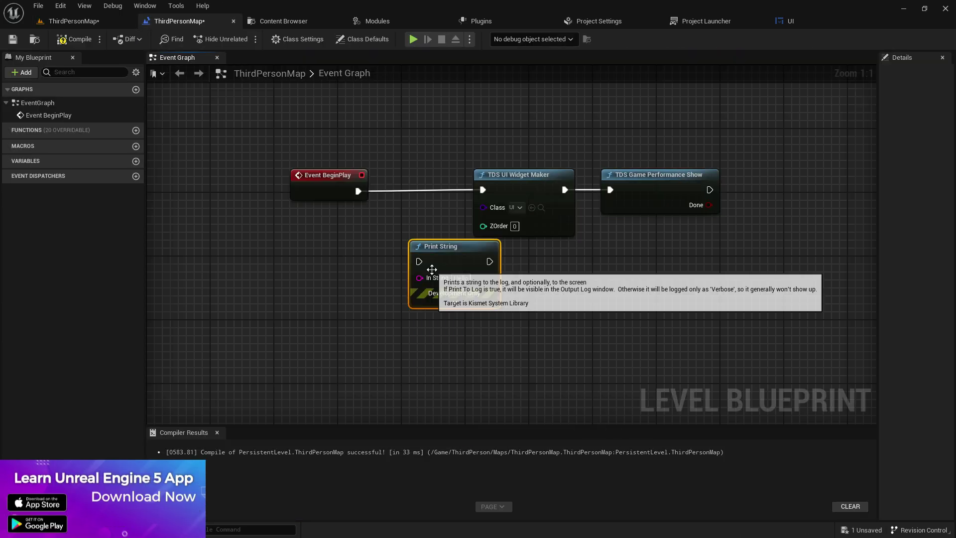
{"action": "left_click_drag", "start_coordinate": [463, 275], "coordinate": [738, 182]}
{"action": "right_click_drag", "start_coordinate": [792, 230], "coordinate": [580, 292]}
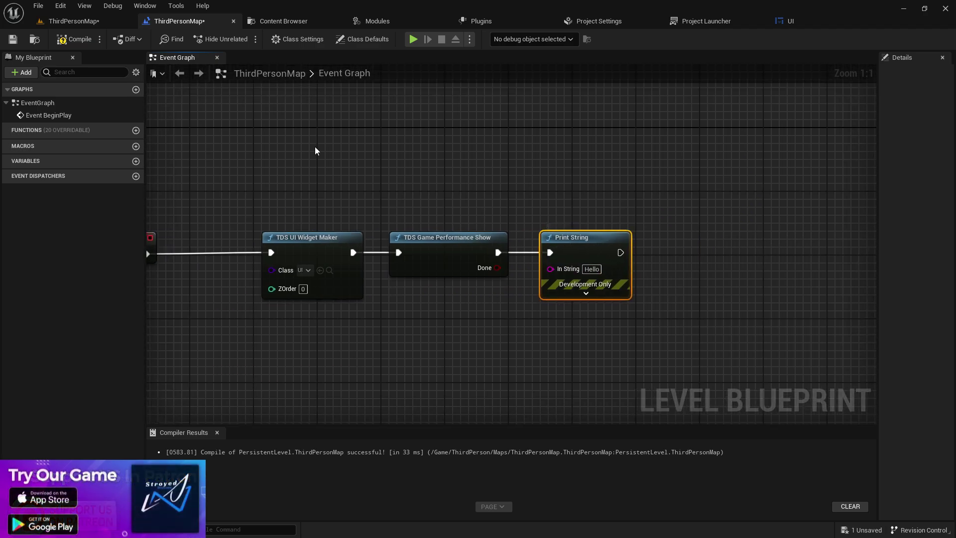
Step: Play-test the level to see the Hello message, then stop
{"action": "left_click", "coordinate": [75, 22]}
{"action": "left_click", "coordinate": [222, 39]}
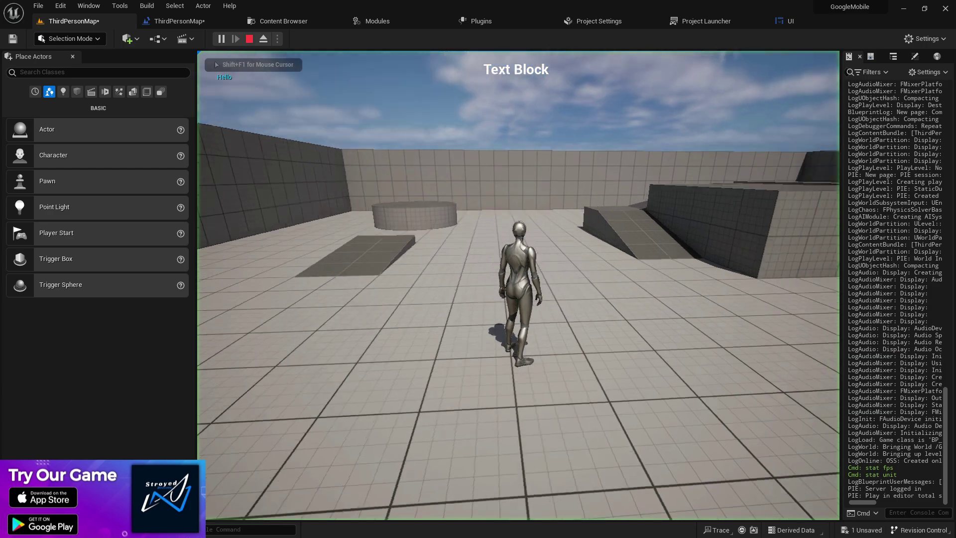
{"action": "key", "text": "Escape"}
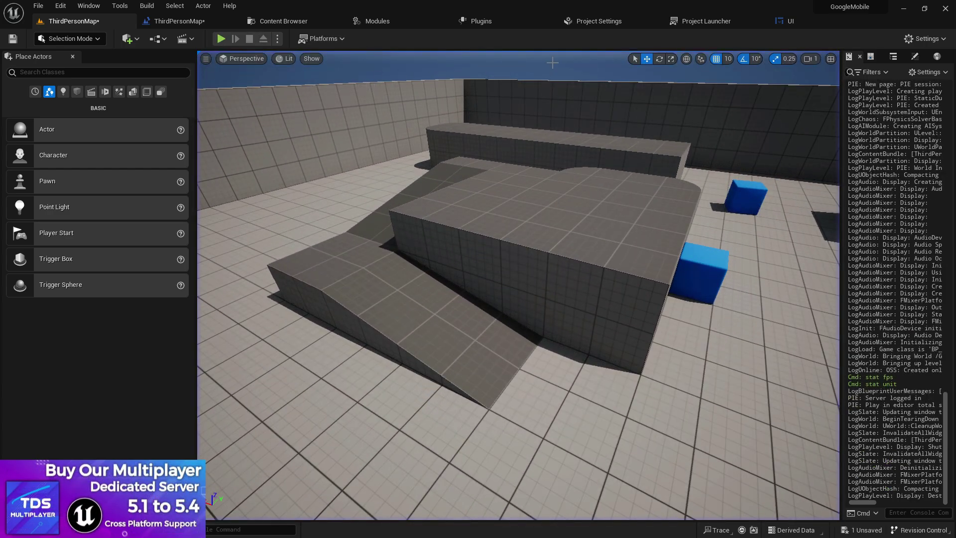
{"action": "left_click", "coordinate": [790, 22]}
{"action": "left_click", "coordinate": [179, 21]}
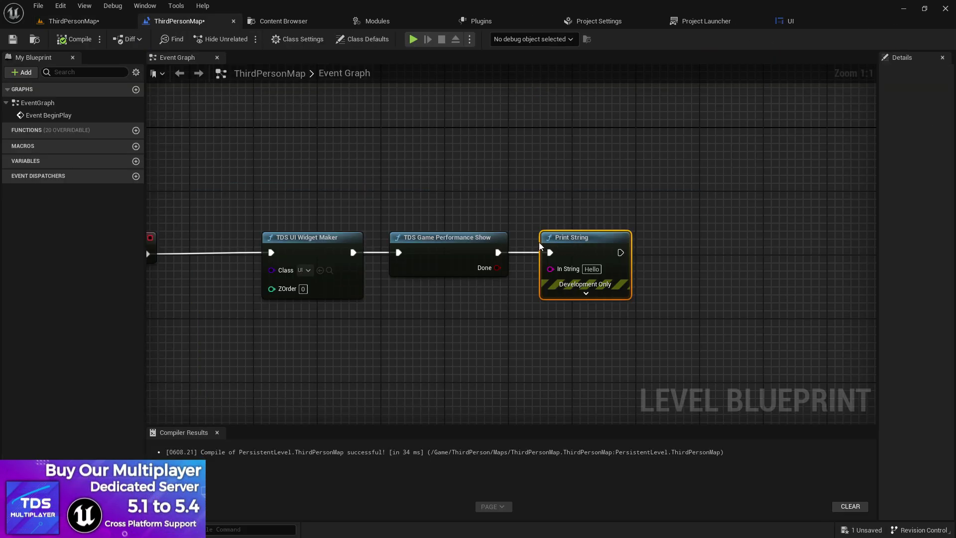
Step: Add TDS Print Message Hide and TDS Print Message Show nodes to the graph
{"action": "scroll", "coordinate": [355, 161], "scroll_direction": "down", "scroll_amount": 5}
{"action": "scroll", "coordinate": [369, 319], "scroll_direction": "up", "scroll_amount": 5}
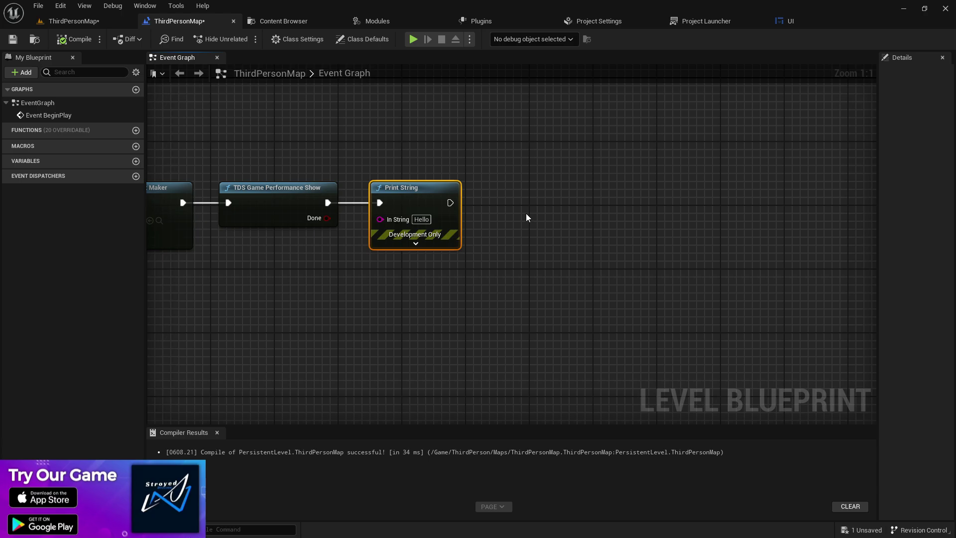
{"action": "right_click", "coordinate": [494, 185]}
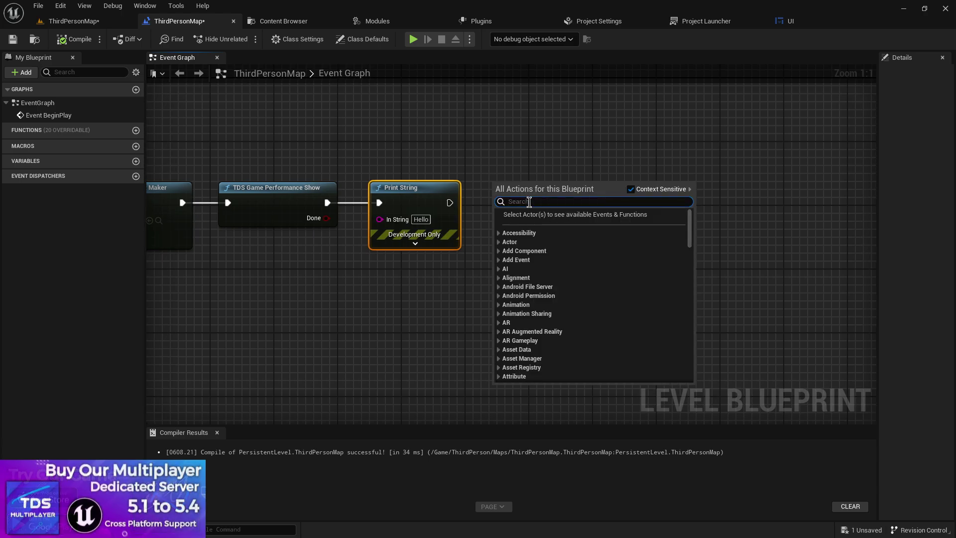
{"action": "type", "text": "TDS"}
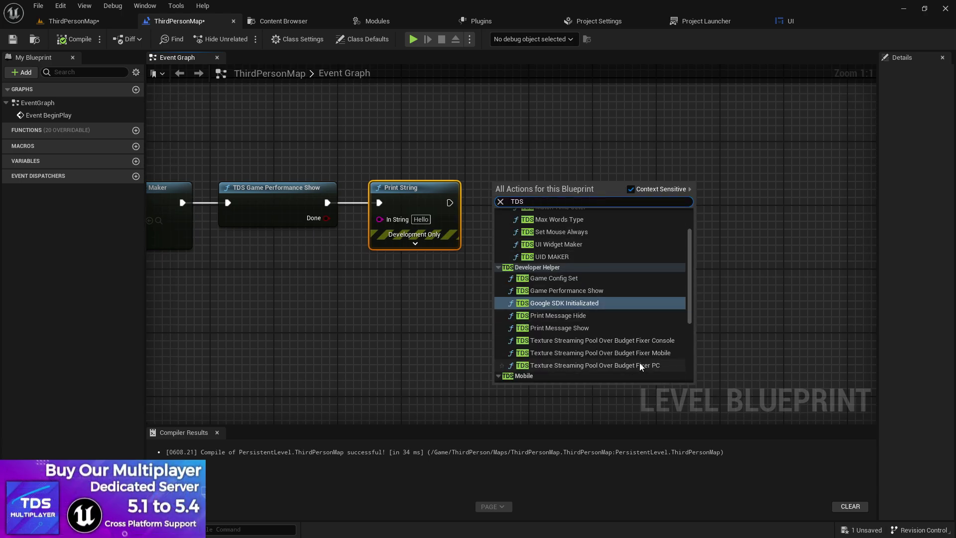
{"action": "left_click", "coordinate": [586, 316]}
{"action": "right_click", "coordinate": [557, 307]}
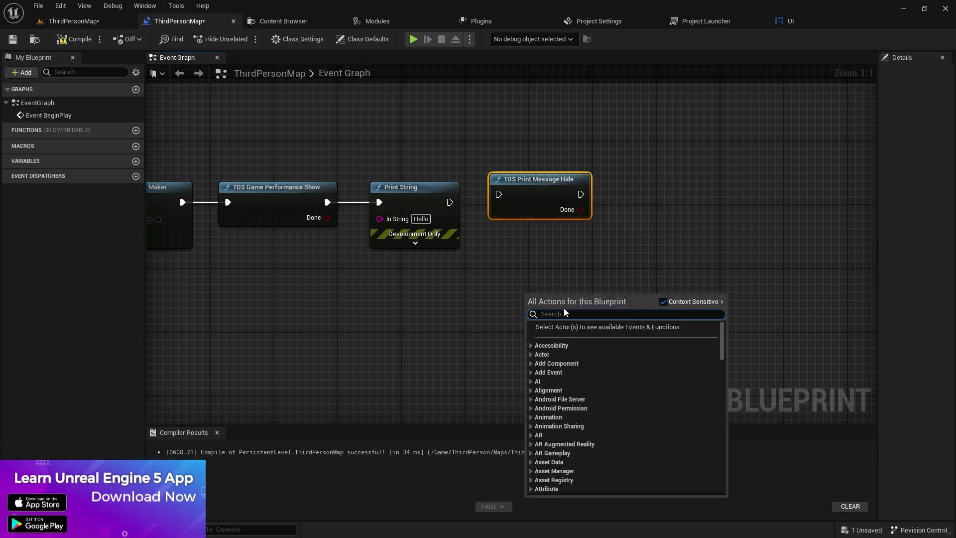
{"action": "type", "text": "TDS"}
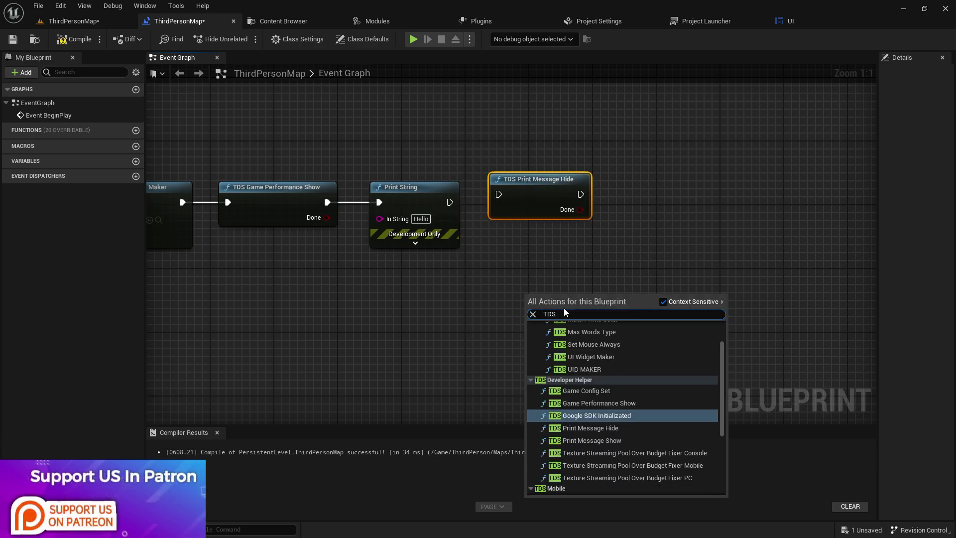
{"action": "left_click", "coordinate": [619, 441]}
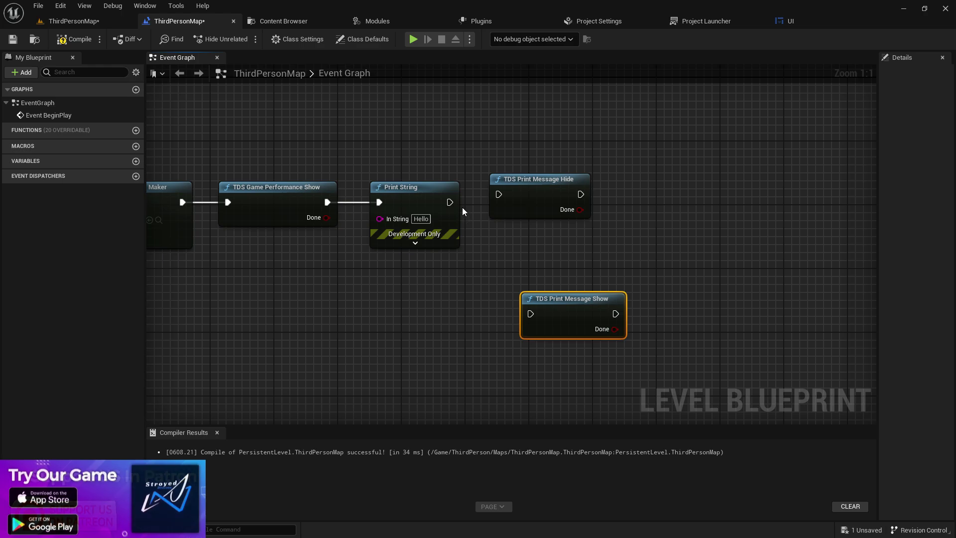
Step: Add a 3.0-second Delay after Print String that feeds TDS Print Message Hide
{"action": "left_click_drag", "start_coordinate": [461, 199], "coordinate": [477, 139]}
{"action": "key", "text": "Escape"}
{"action": "left_click", "coordinate": [477, 129]}
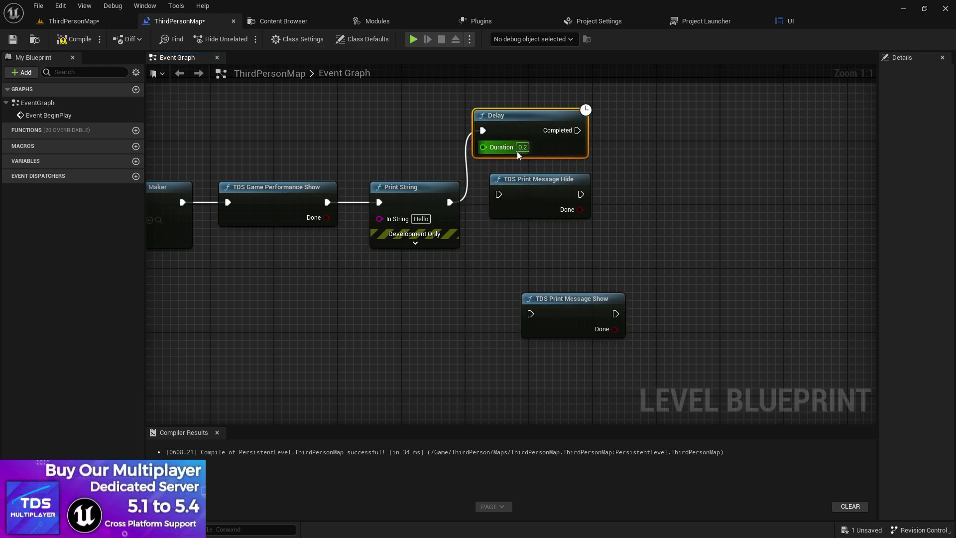
{"action": "type", "text": "3"}
{"action": "key", "text": "Return"}
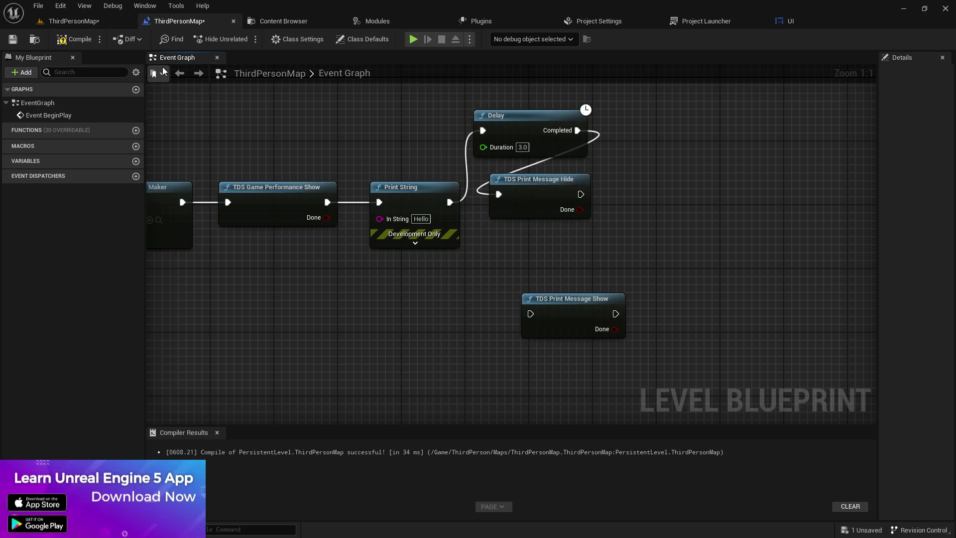
Step: Play-test the level twice, running and jumping, to watch the message hide
{"action": "left_click", "coordinate": [74, 21]}
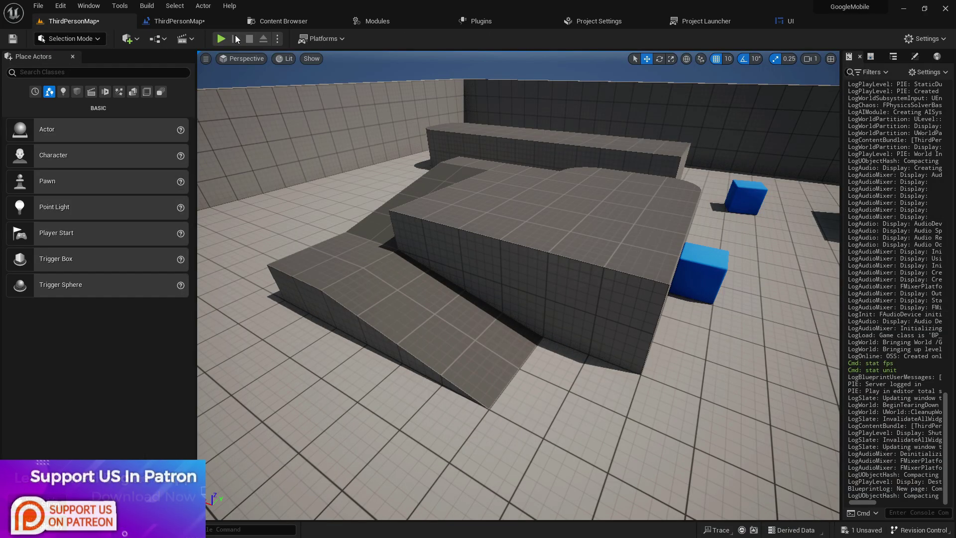
{"action": "left_click", "coordinate": [222, 38]}
{"action": "key", "text": "w"}
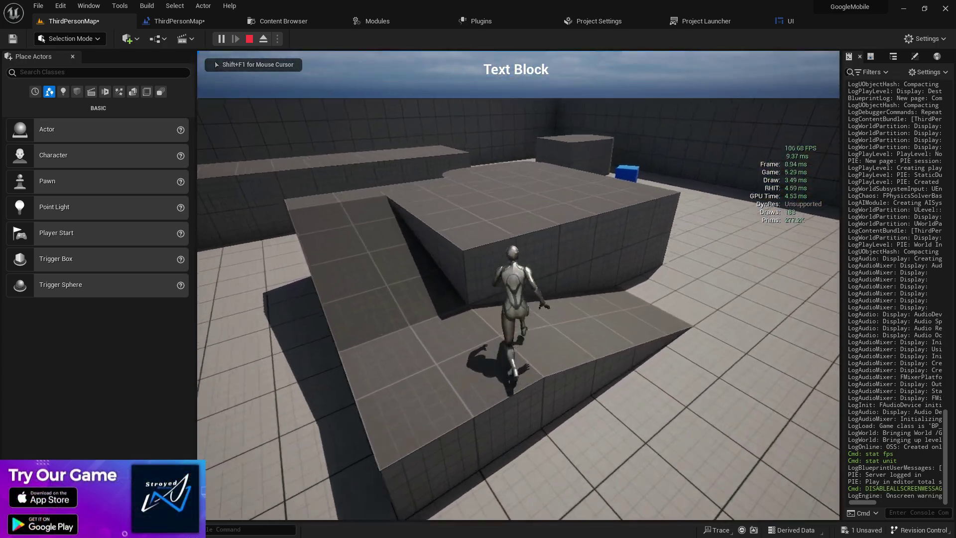
{"action": "key", "text": "Escape"}
{"action": "left_click", "coordinate": [220, 39]}
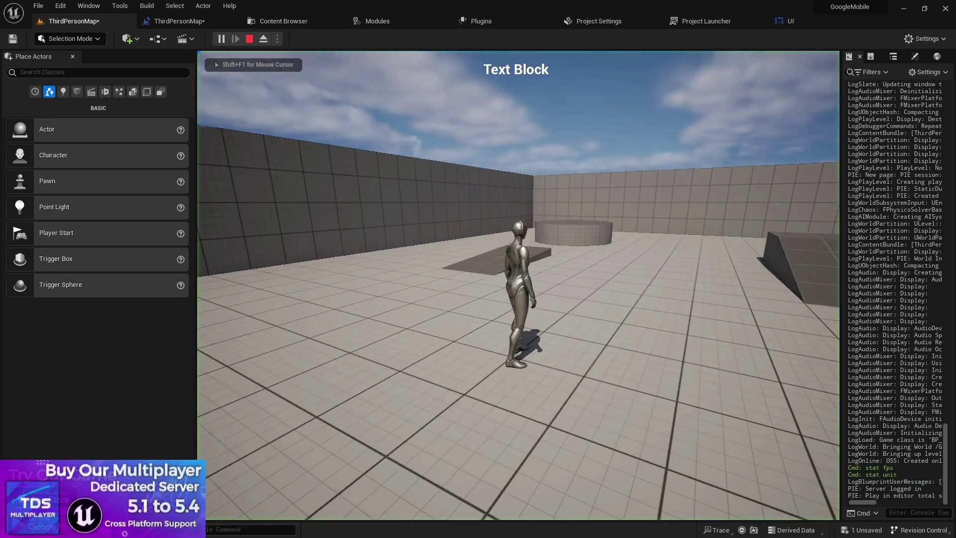
{"action": "key", "text": "w"}
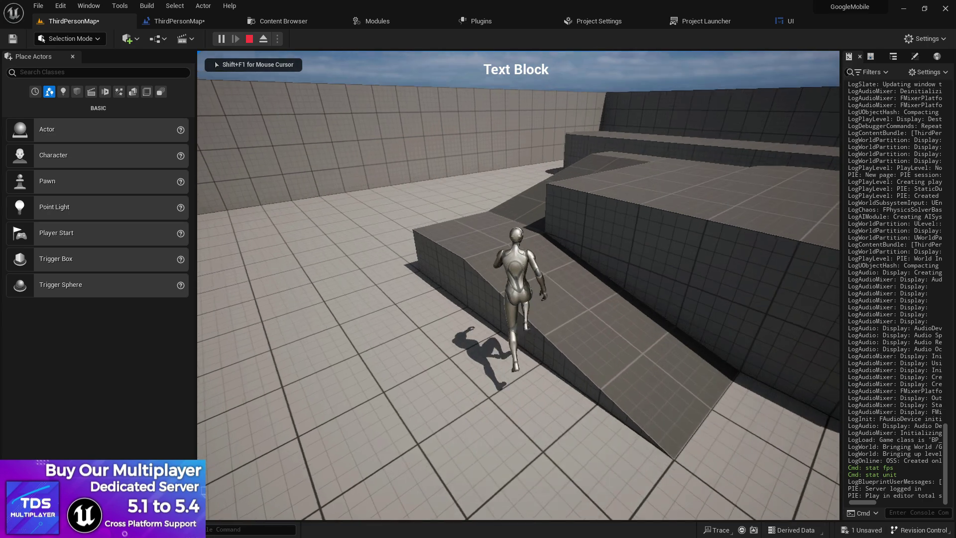
{"action": "key", "text": "space"}
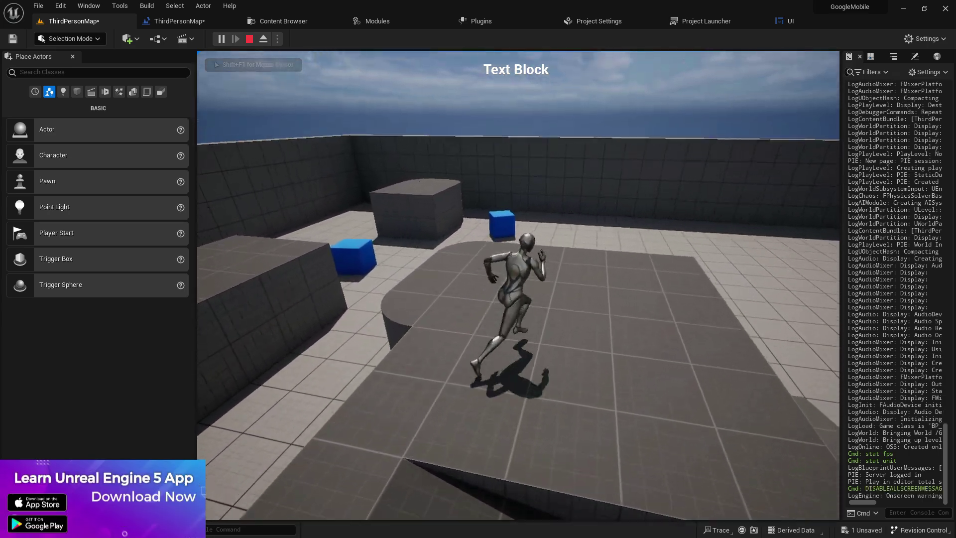
{"action": "key", "text": "Escape"}
Step: Rewire Print String into TDS Print Message Show and play-test again to see Hello
{"action": "left_click", "coordinate": [170, 21]}
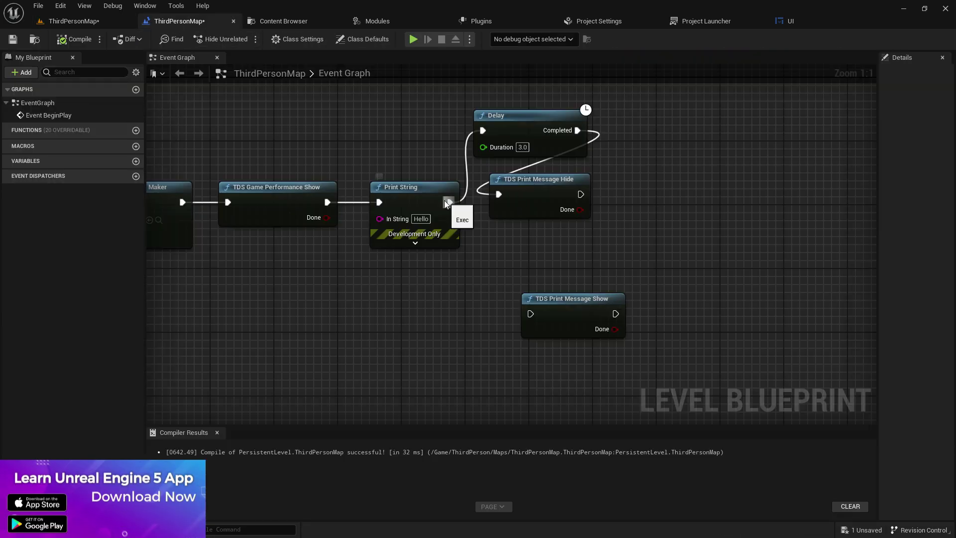
{"action": "left_click_drag", "start_coordinate": [449, 202], "coordinate": [529, 311], "text": "ctrl"}
{"action": "left_click", "coordinate": [54, 18]}
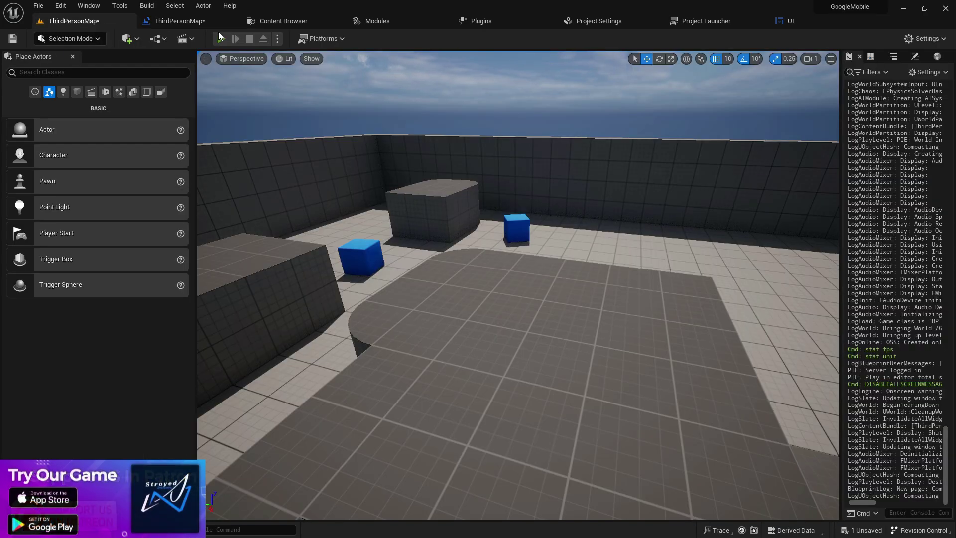
{"action": "left_click", "coordinate": [221, 38]}
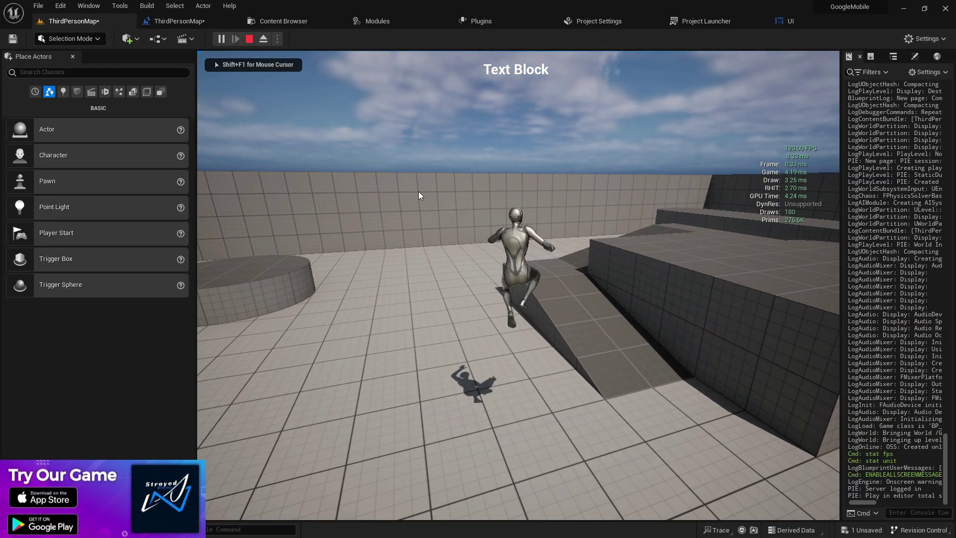
{"action": "key", "text": "Escape"}
{"action": "left_click", "coordinate": [219, 39]}
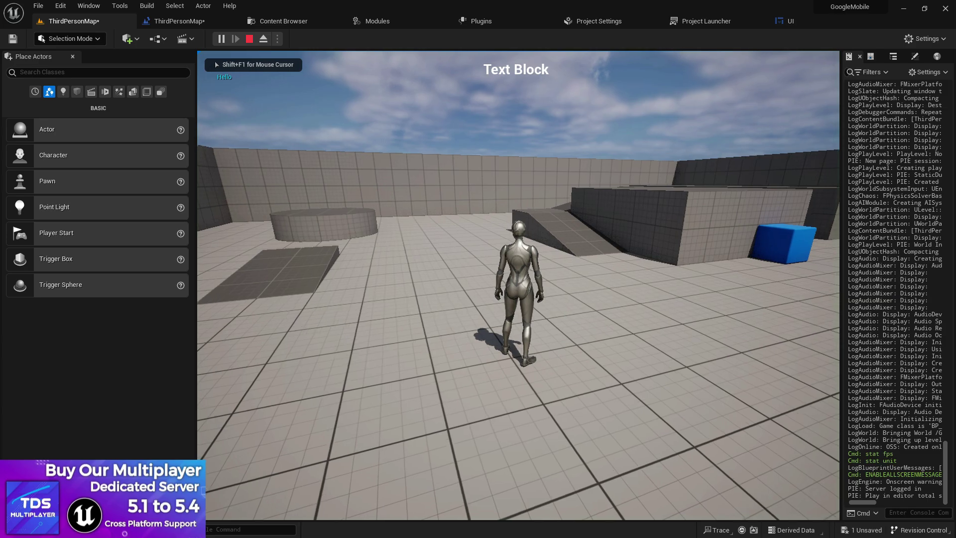
{"action": "key", "text": "w"}
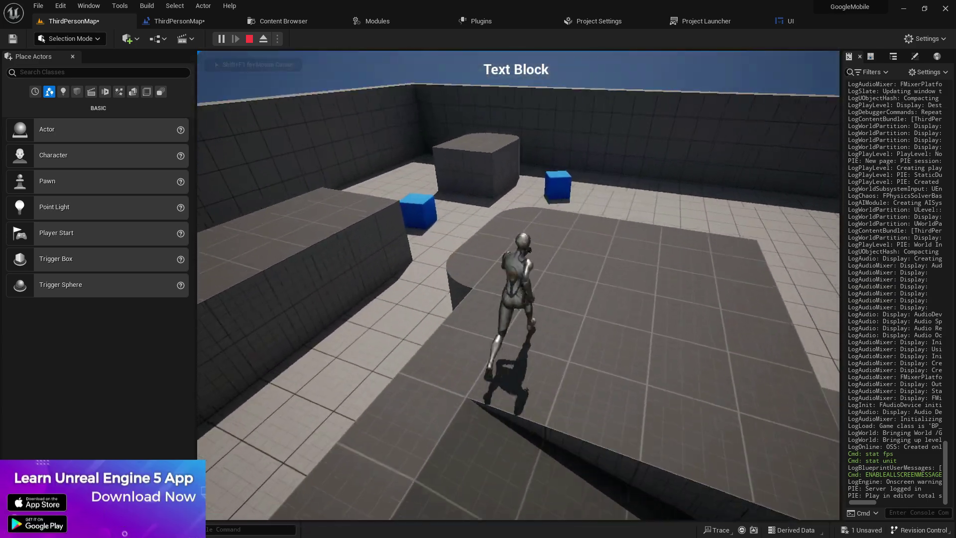
{"action": "key", "text": "space"}
{"action": "key", "text": "Escape"}
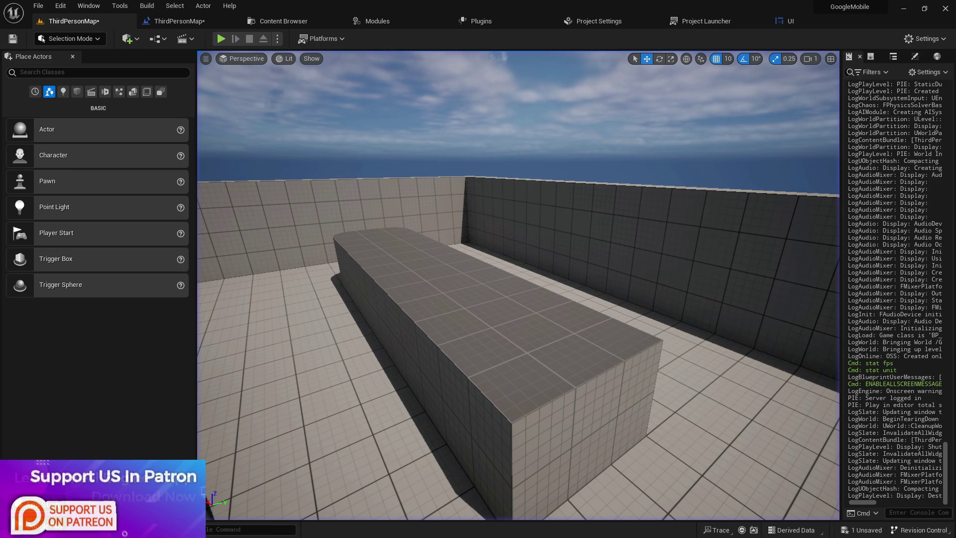
Step: Browse the TDS actions in the Level Blueprint's node list
{"action": "left_click", "coordinate": [175, 20]}
{"action": "right_click", "coordinate": [674, 152]}
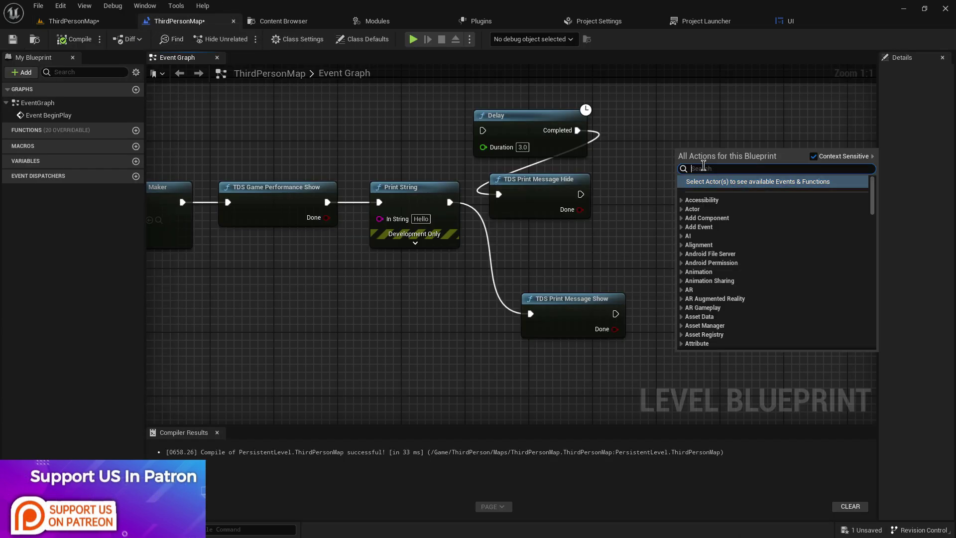
{"action": "type", "text": "TDS"}
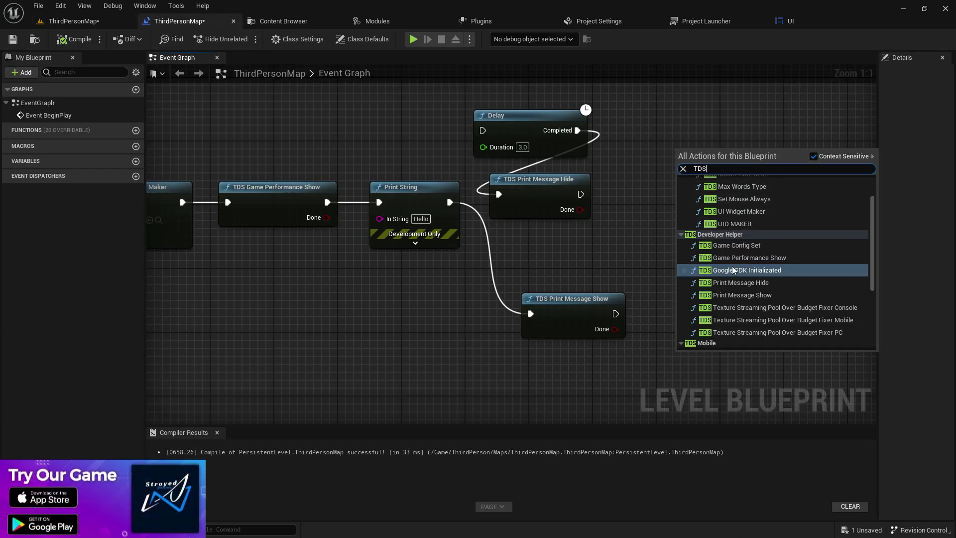
{"action": "scroll", "coordinate": [780, 219], "scroll_direction": "up", "scroll_amount": 2}
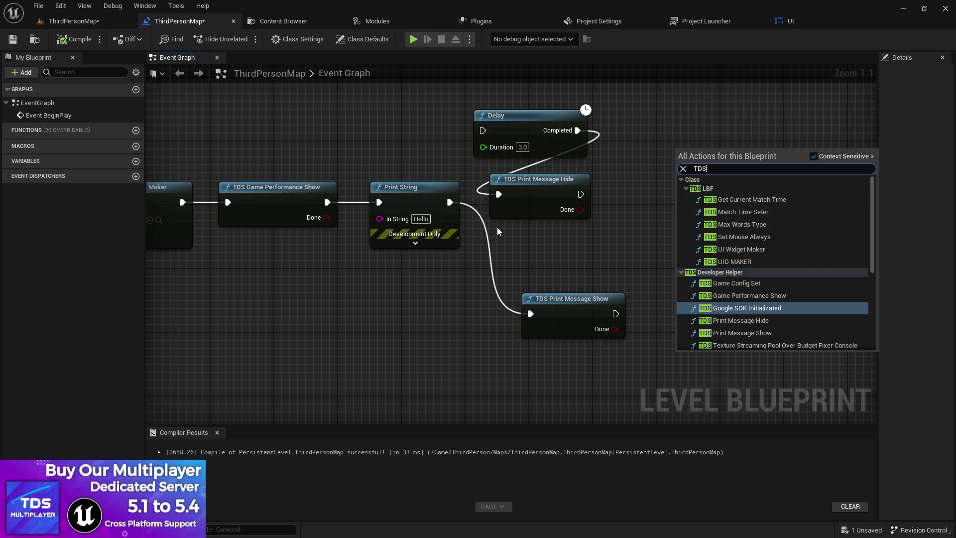
{"action": "left_click", "coordinate": [741, 248]}
Step: Delete the five test nodes after the widget maker and shift the UI Widget Maker right
{"action": "right_click_drag", "start_coordinate": [540, 245], "coordinate": [377, 263]}
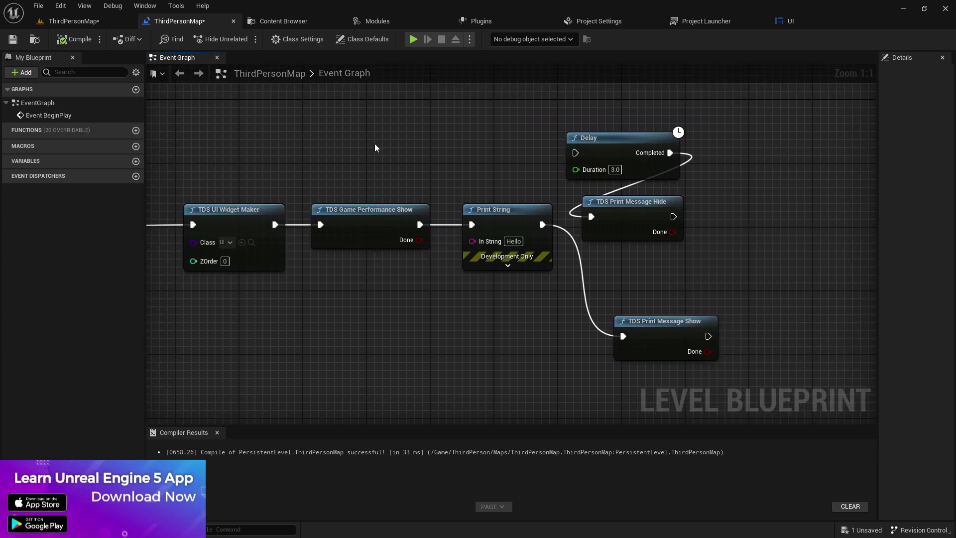
{"action": "left_click_drag", "start_coordinate": [378, 145], "coordinate": [427, 284]}
{"action": "key", "text": "Delete"}
{"action": "right_click_drag", "start_coordinate": [427, 283], "coordinate": [630, 261]}
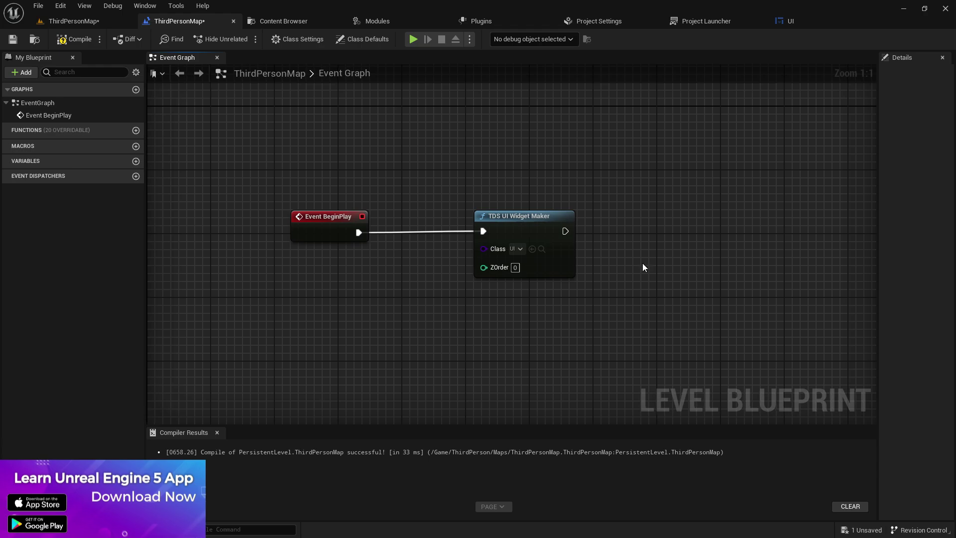
{"action": "left_click_drag", "start_coordinate": [479, 216], "coordinate": [558, 216]}
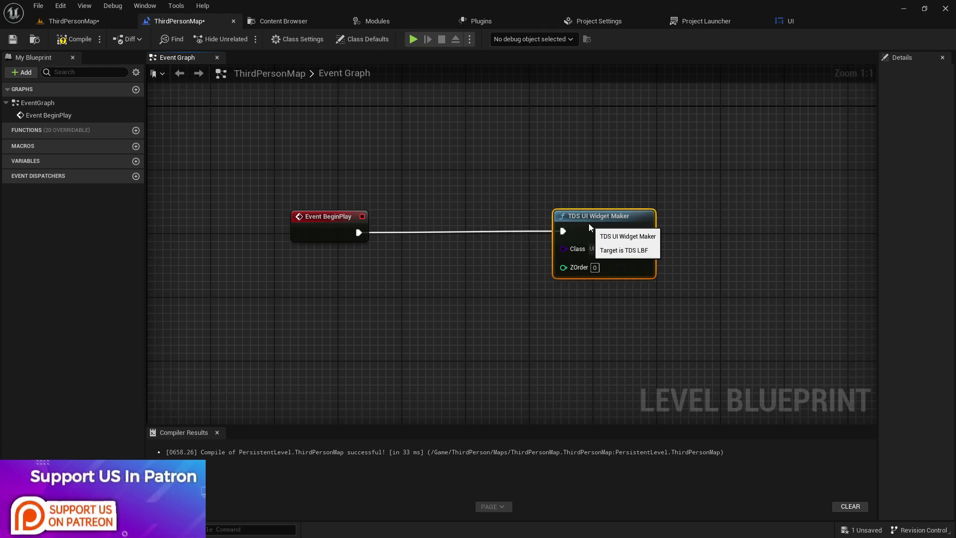
{"action": "right_click", "coordinate": [389, 132]}
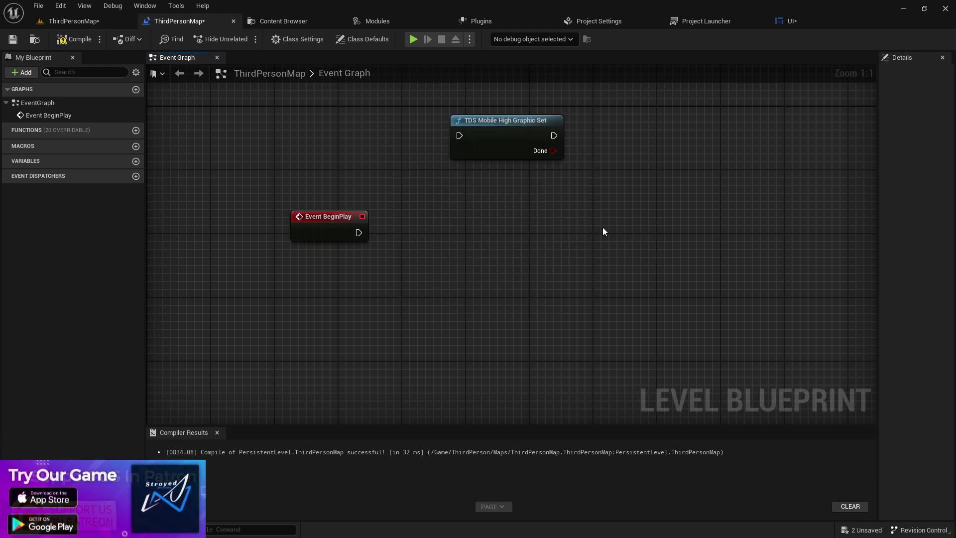